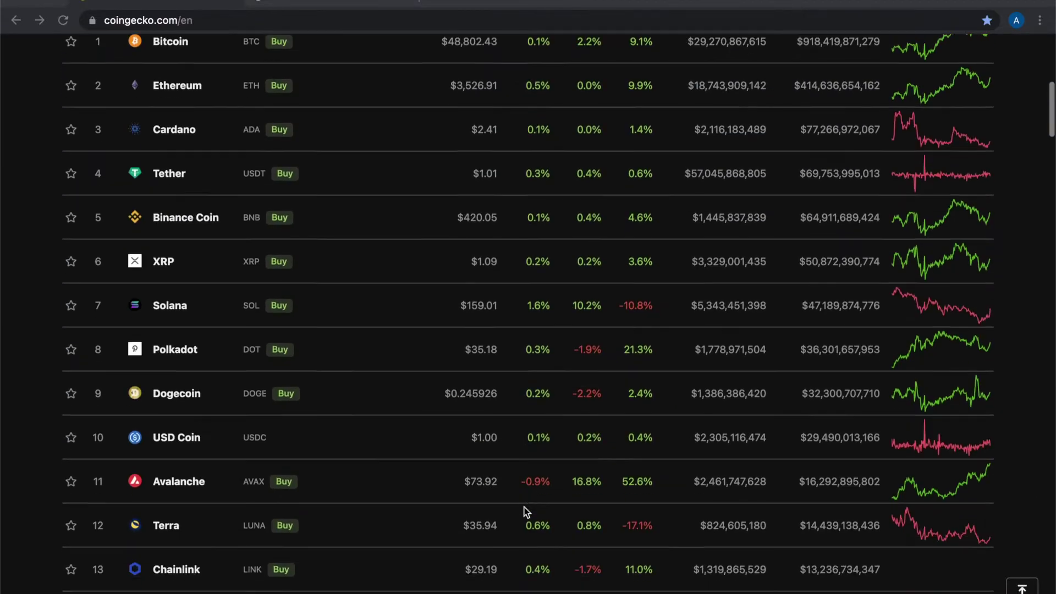
Step: Open the Terra (LUNA) coin page from row 12 of the CoinGecko price table and review it
scroll(525, 512, "up", 1)
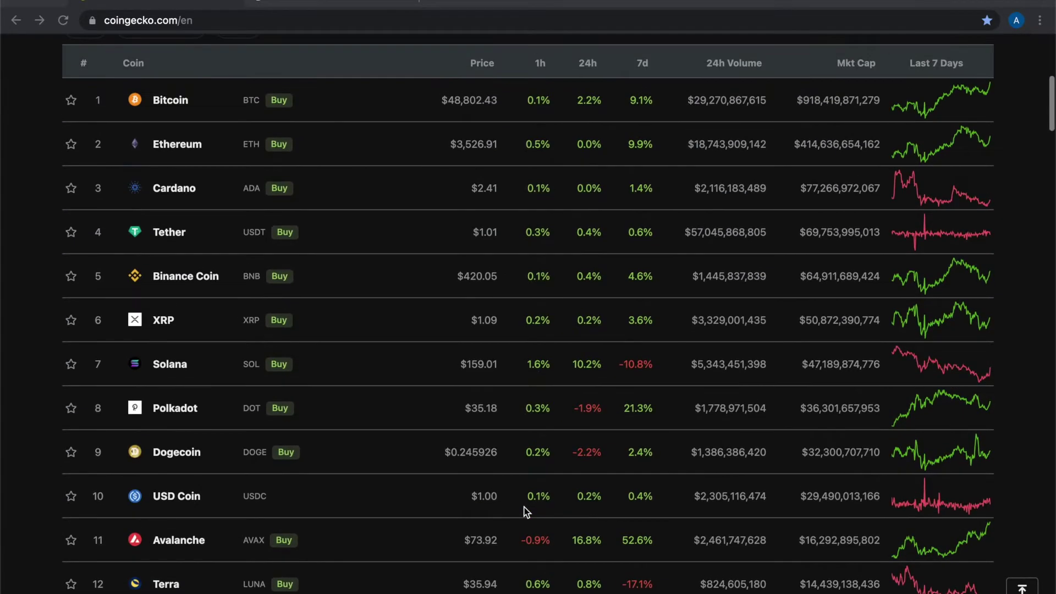
scroll(525, 511, "down", 1)
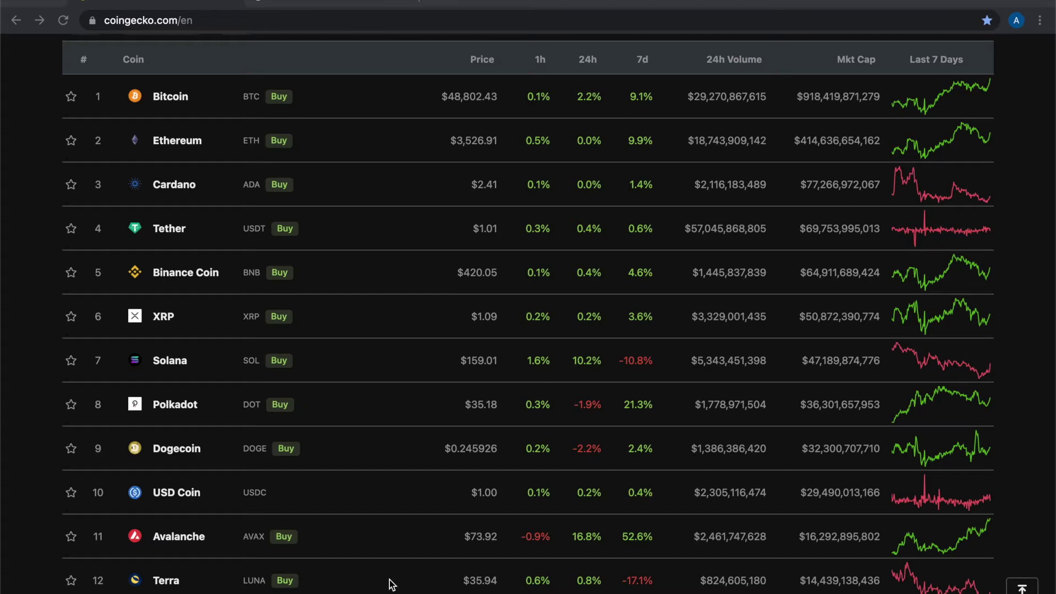
key("super+Tab")
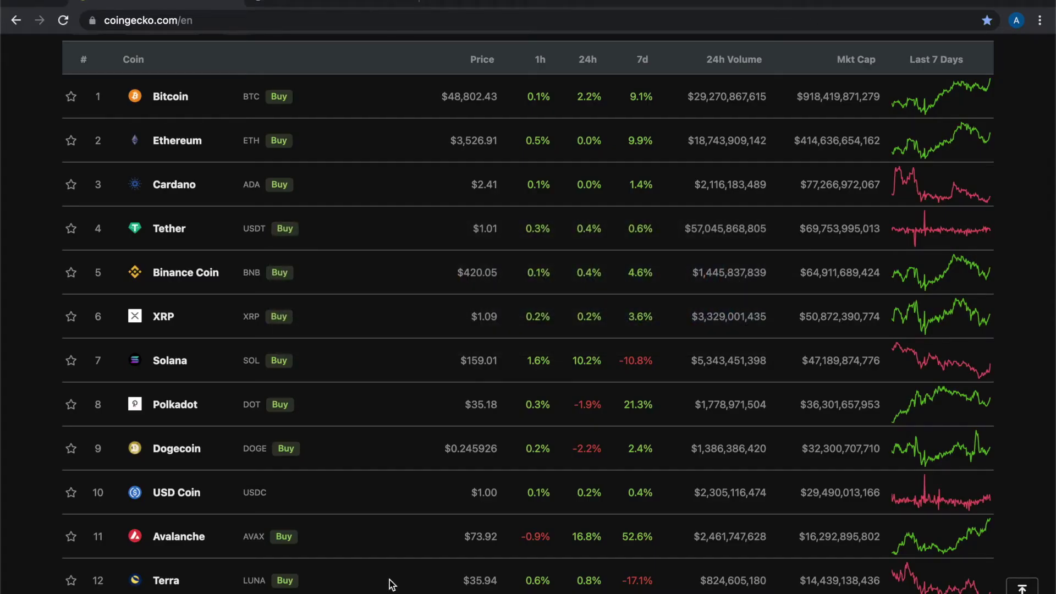
left_click(363, 3)
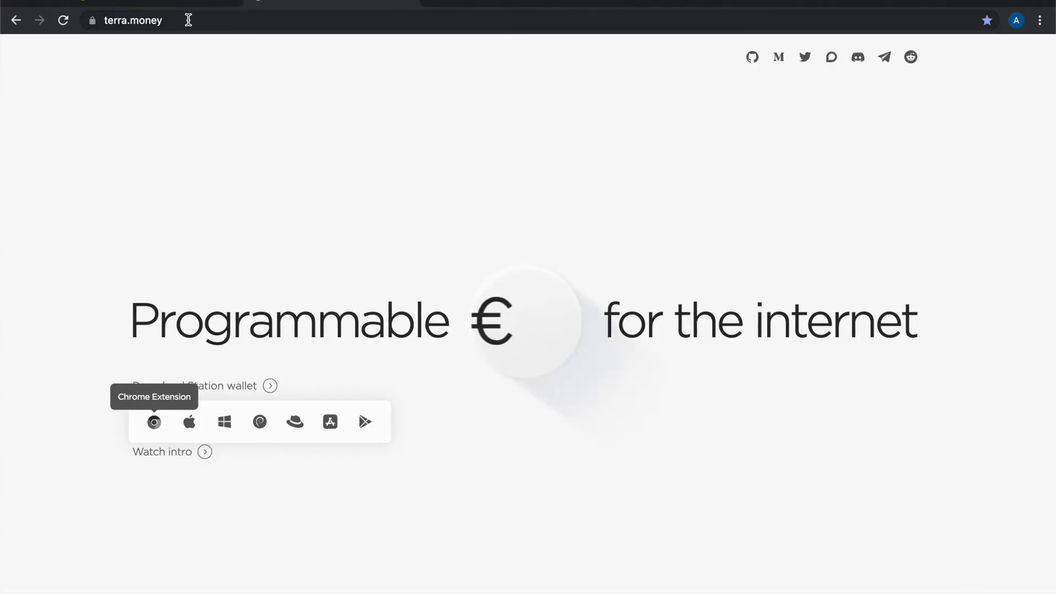
left_click(187, 3)
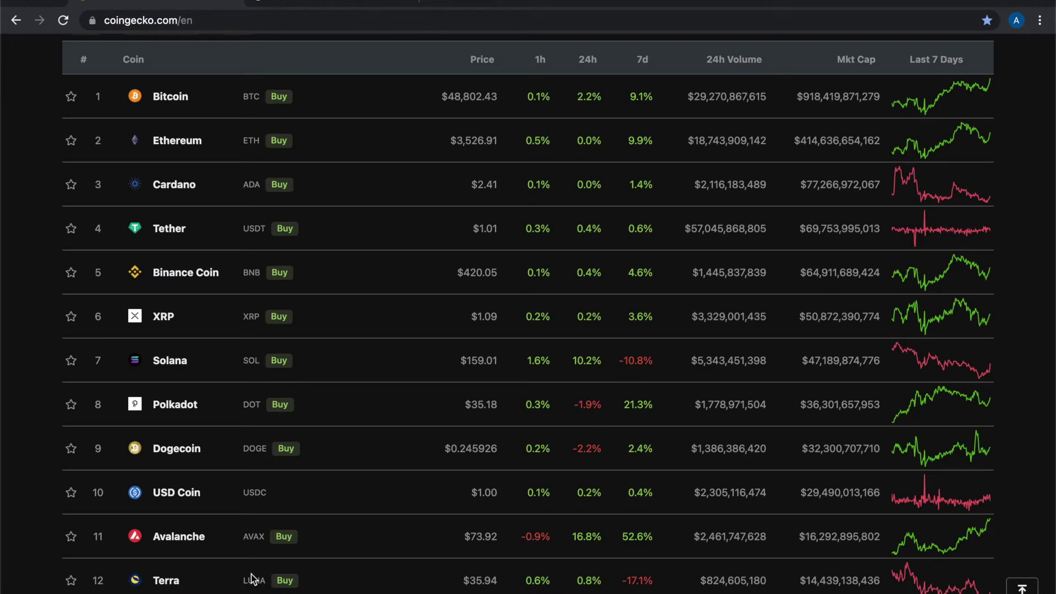
left_click(166, 580)
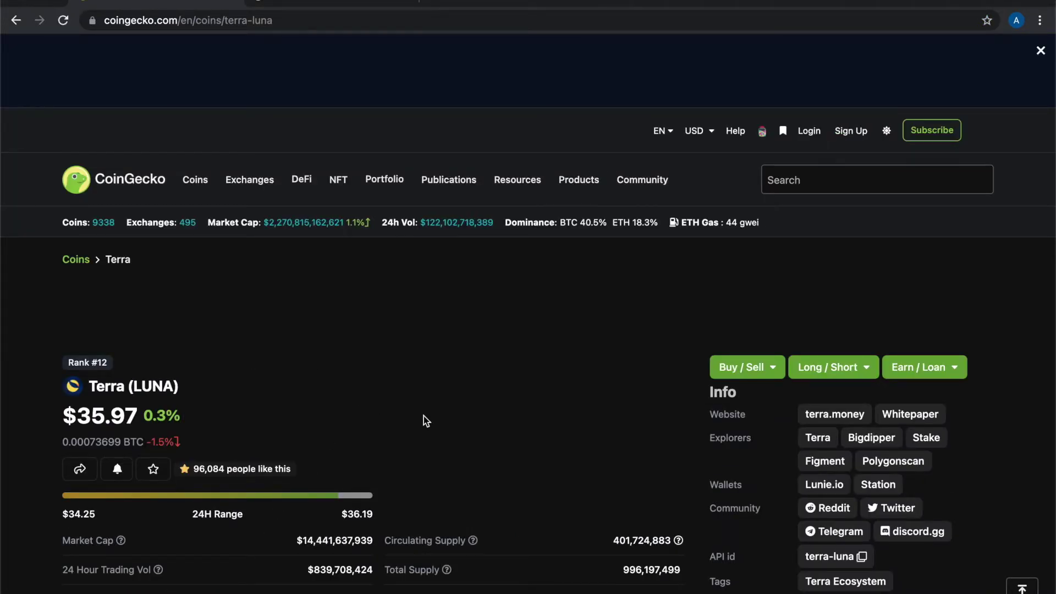
scroll(479, 430, "down", 1)
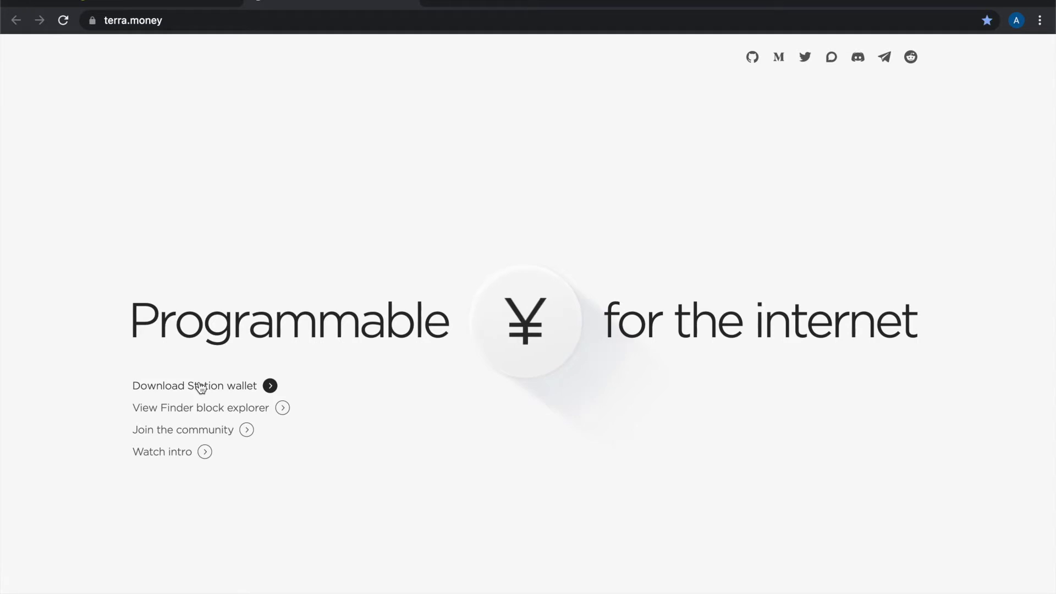
Step: Install the Terra Station Chrome extension from the Chrome Web Store using terra.money's download options
left_click(270, 386)
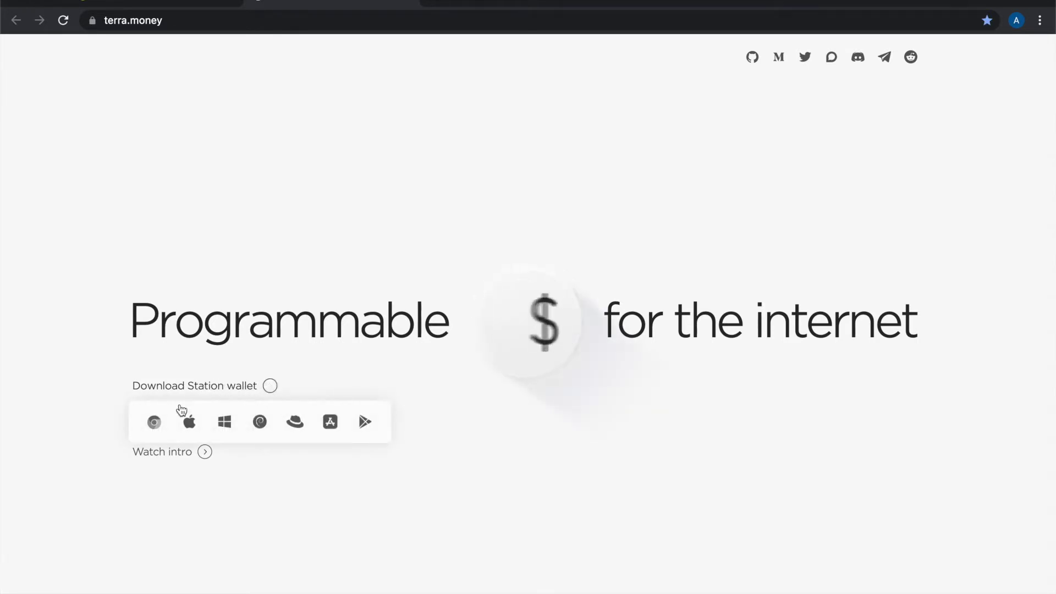
left_click(155, 423)
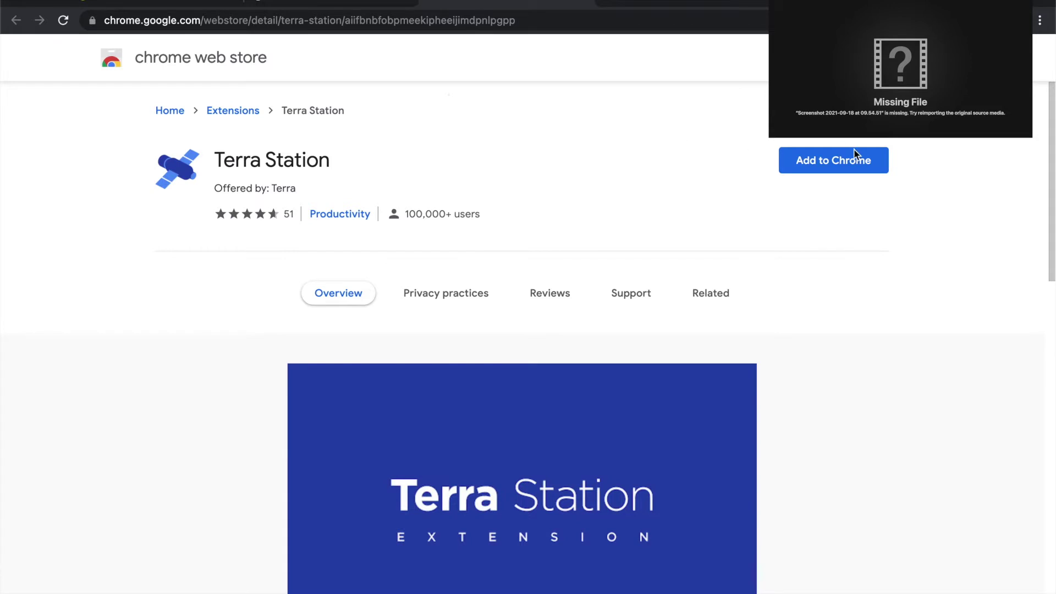
left_click(843, 163)
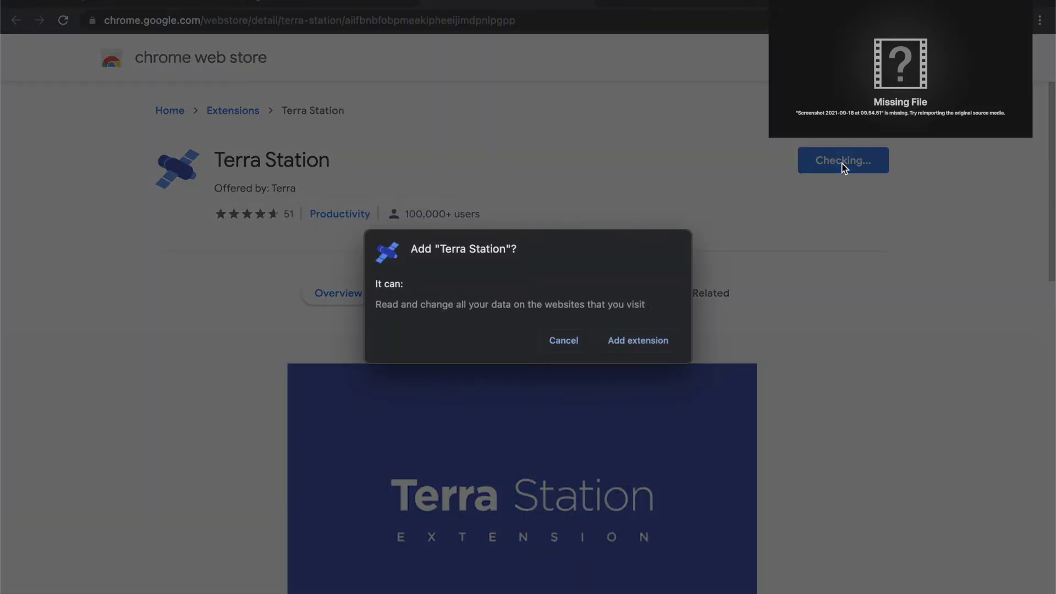
left_click(644, 341)
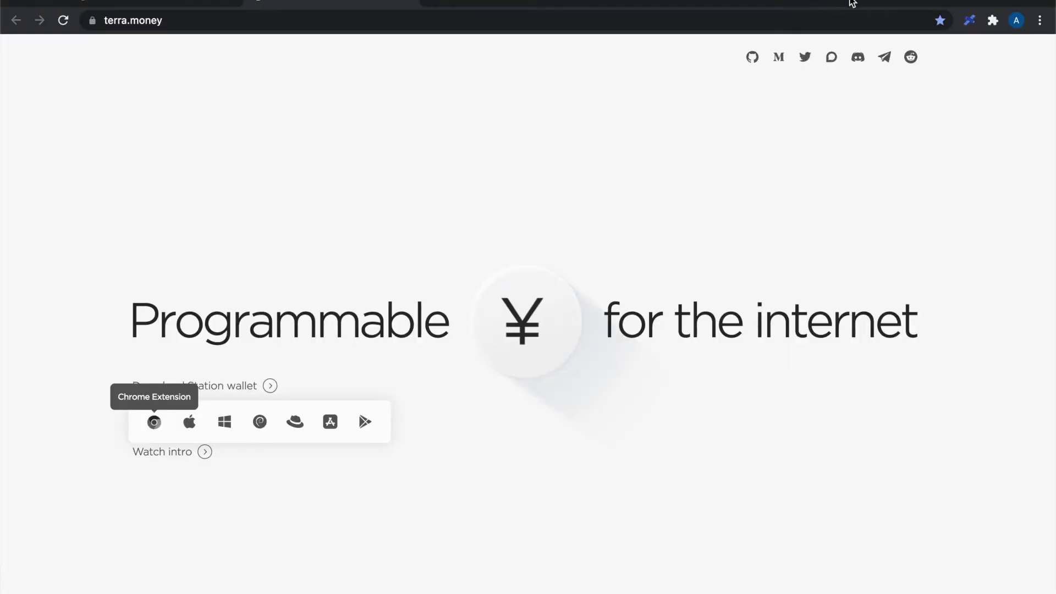
Step: Start a new wallet in the Terra Station extension and select its generated seed phrase
left_click(970, 21)
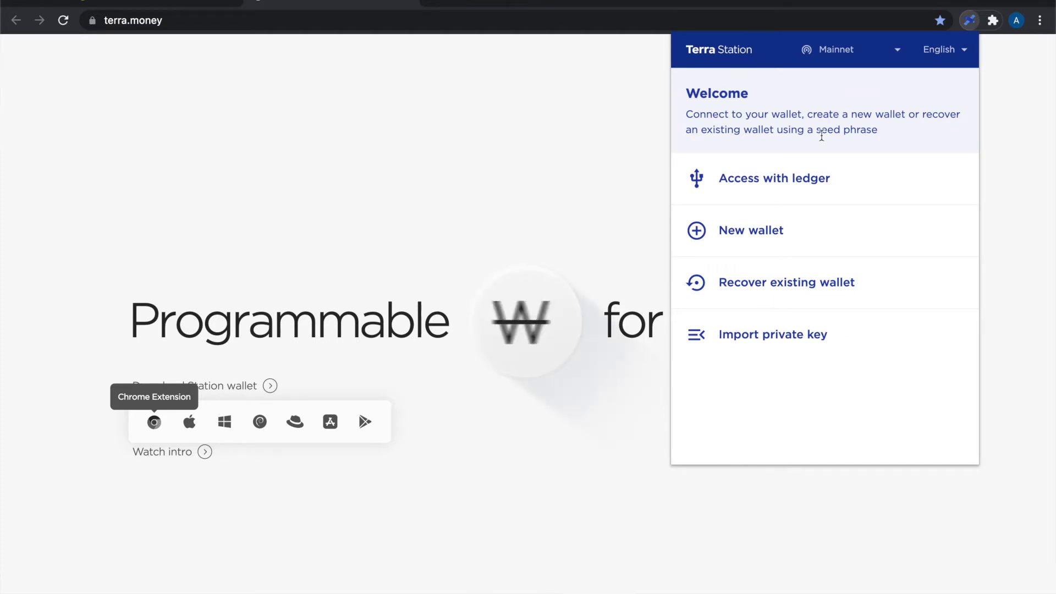
left_click(766, 235)
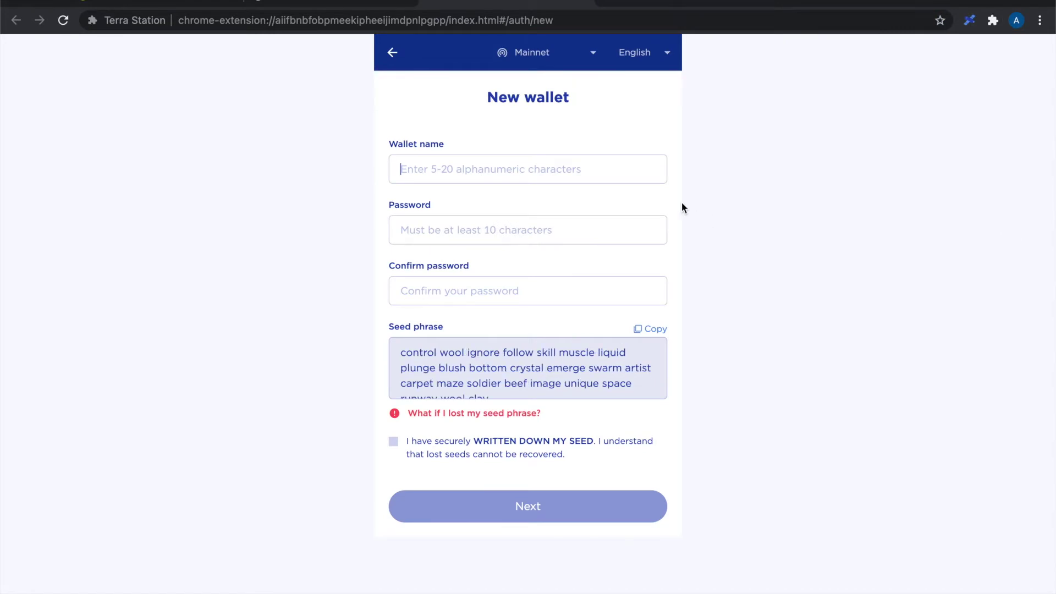
scroll(486, 370, "down", 1)
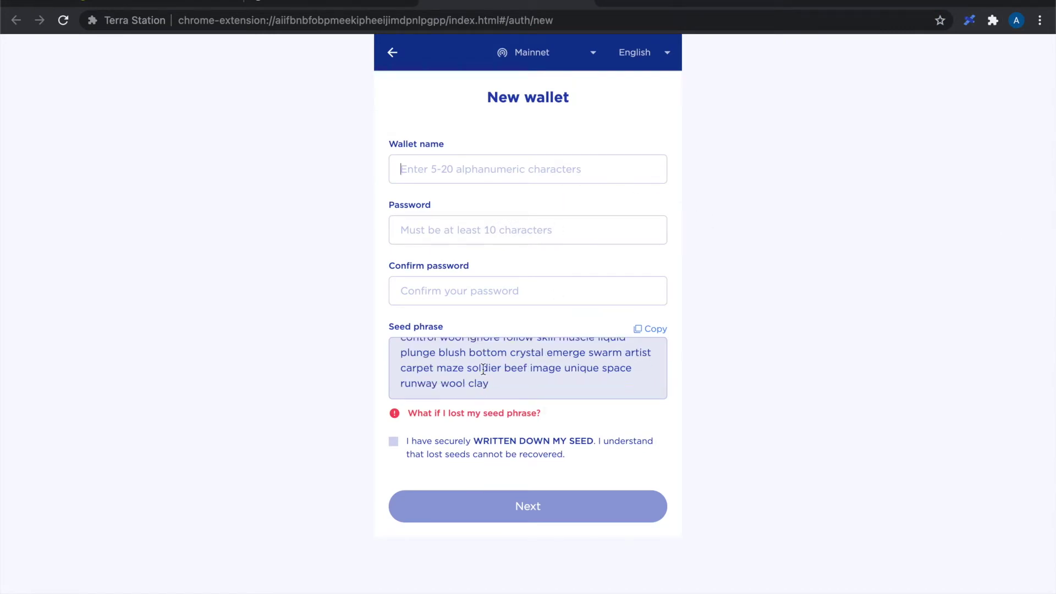
scroll(484, 370, "up", 1)
scroll(483, 369, "down", 1)
left_click_drag(489, 383, 401, 346)
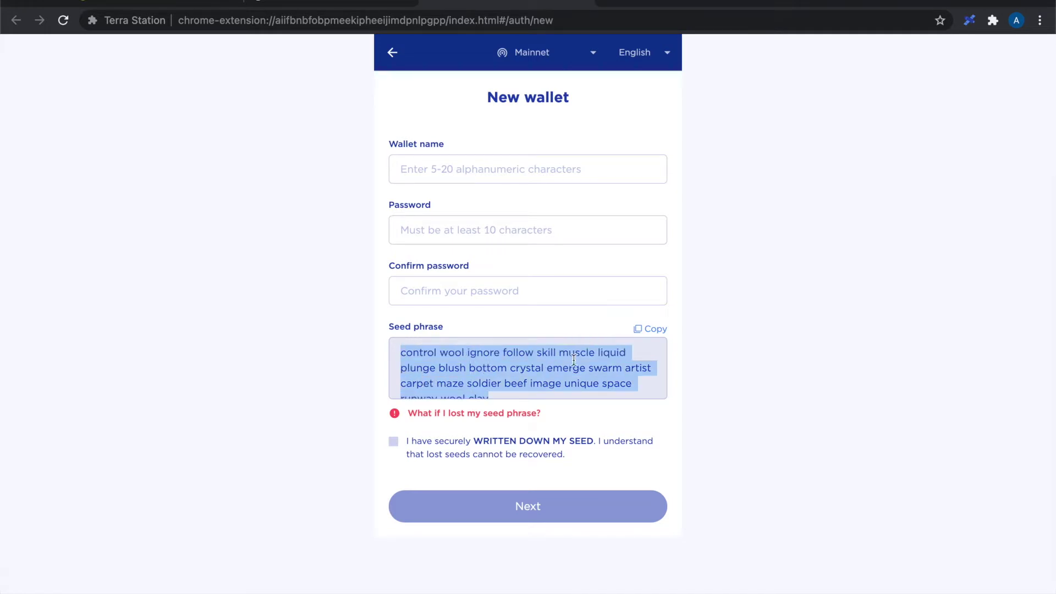
scroll(574, 359, "down", 1)
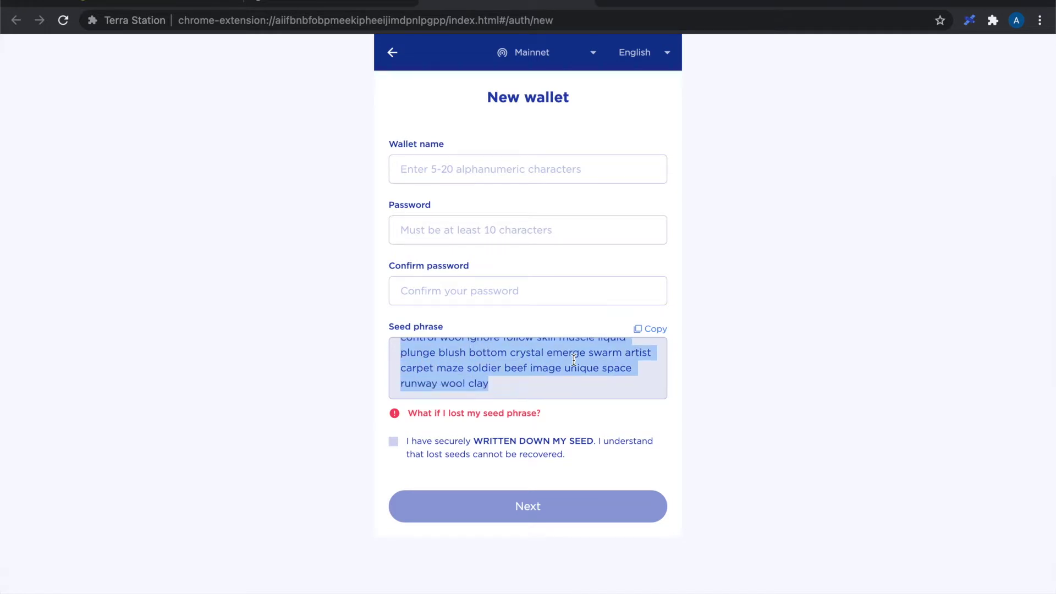
scroll(574, 360, "up", 1)
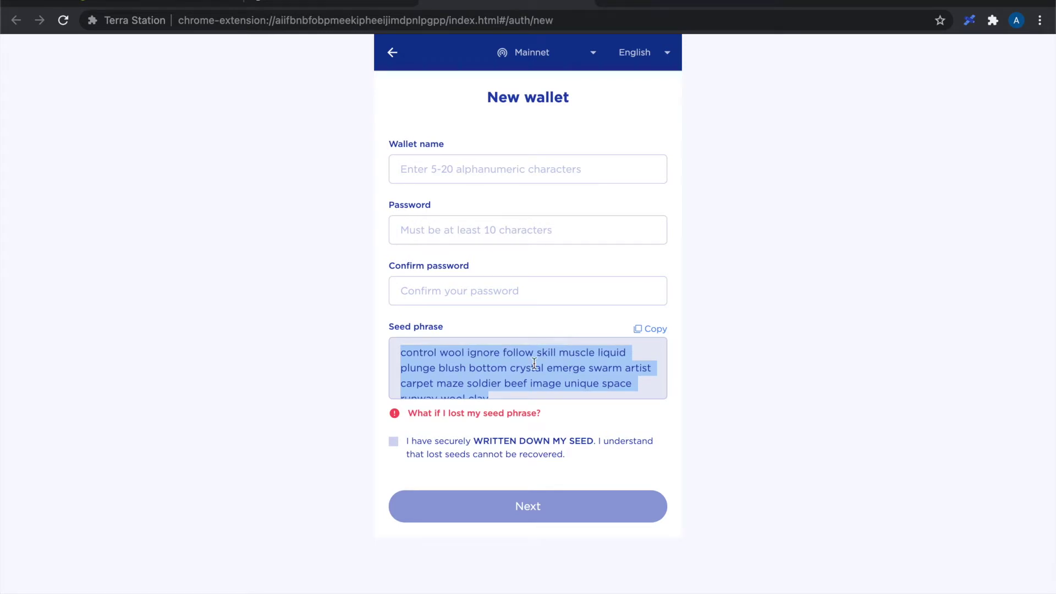
scroll(516, 361, "down", 1)
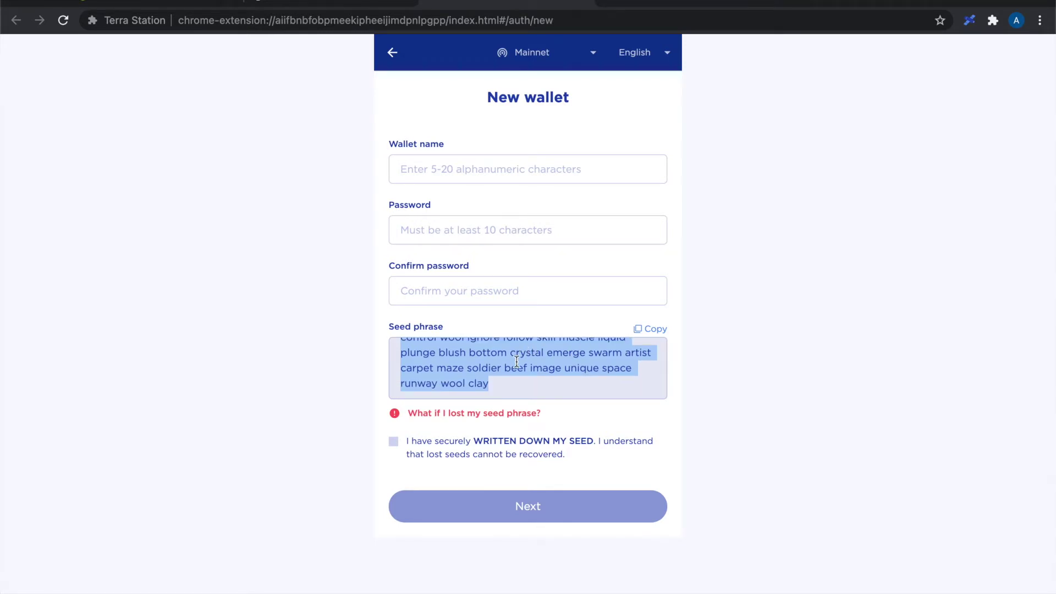
scroll(508, 369, "up", 1)
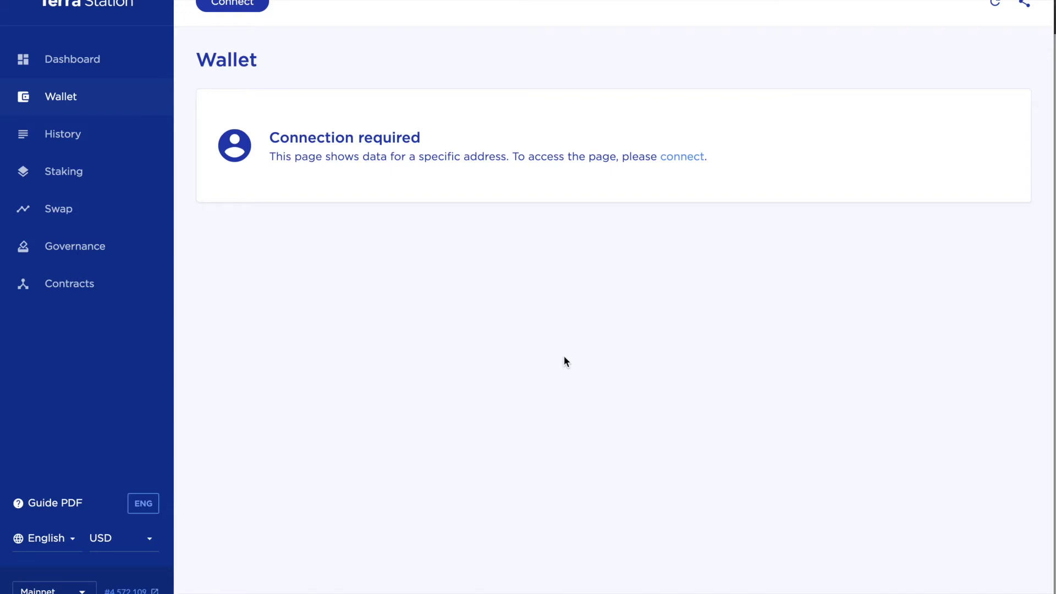
key("super+Tab")
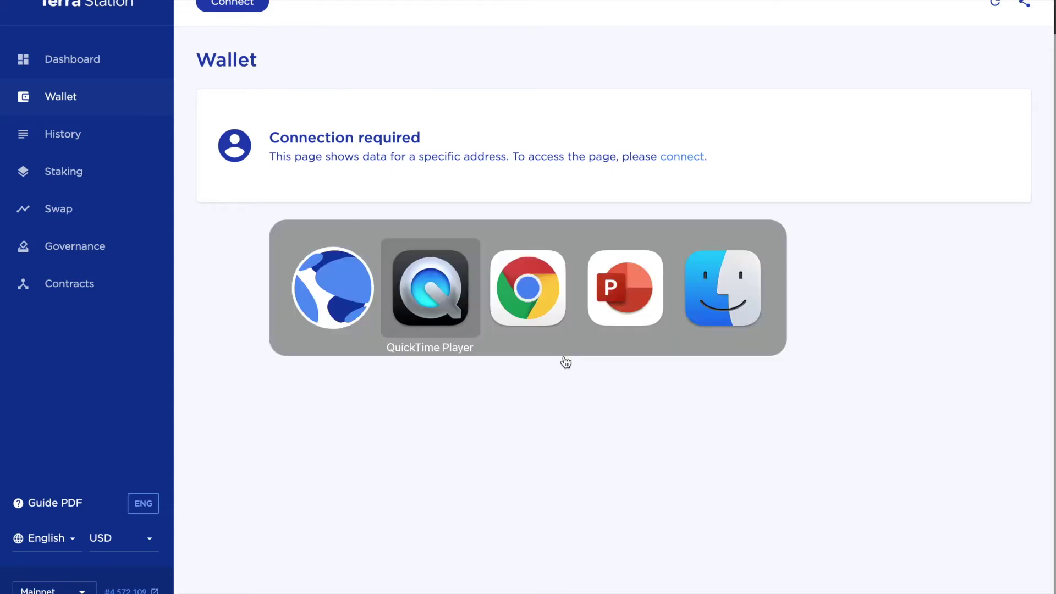
key("super+Tab")
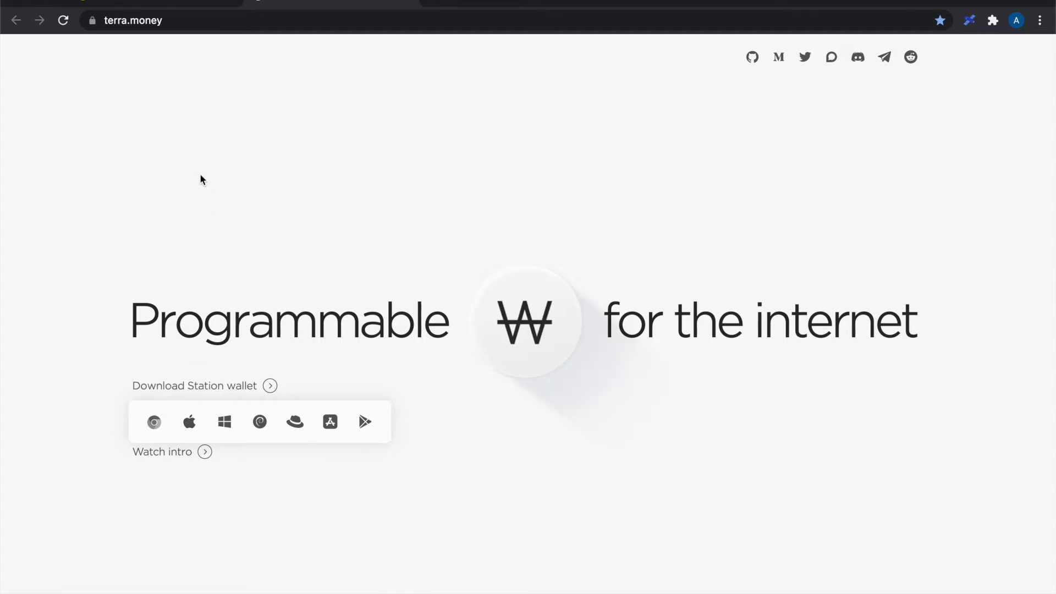
key("super+Tab")
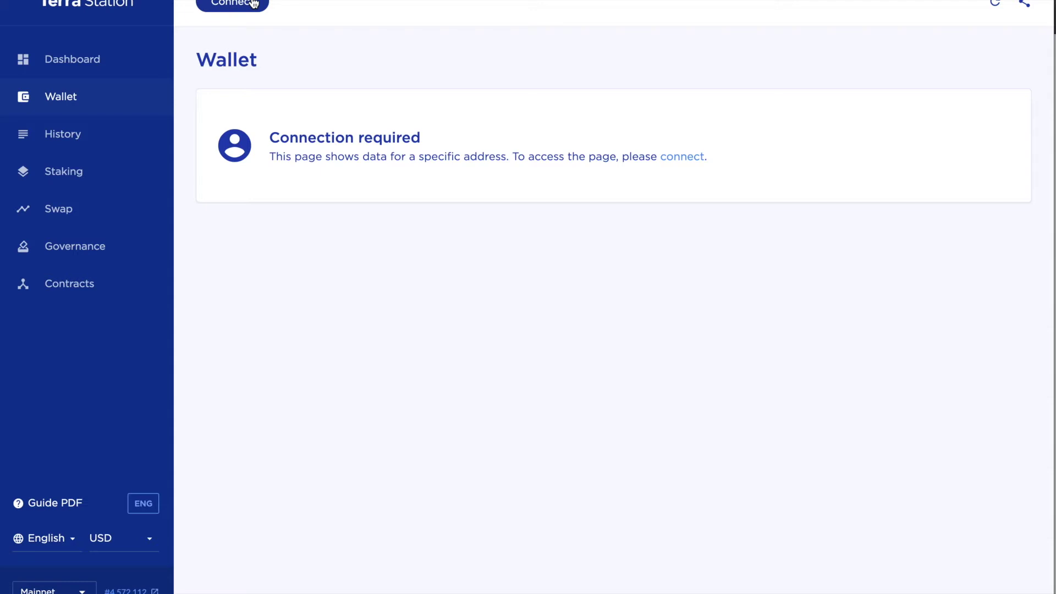
left_click(253, 4)
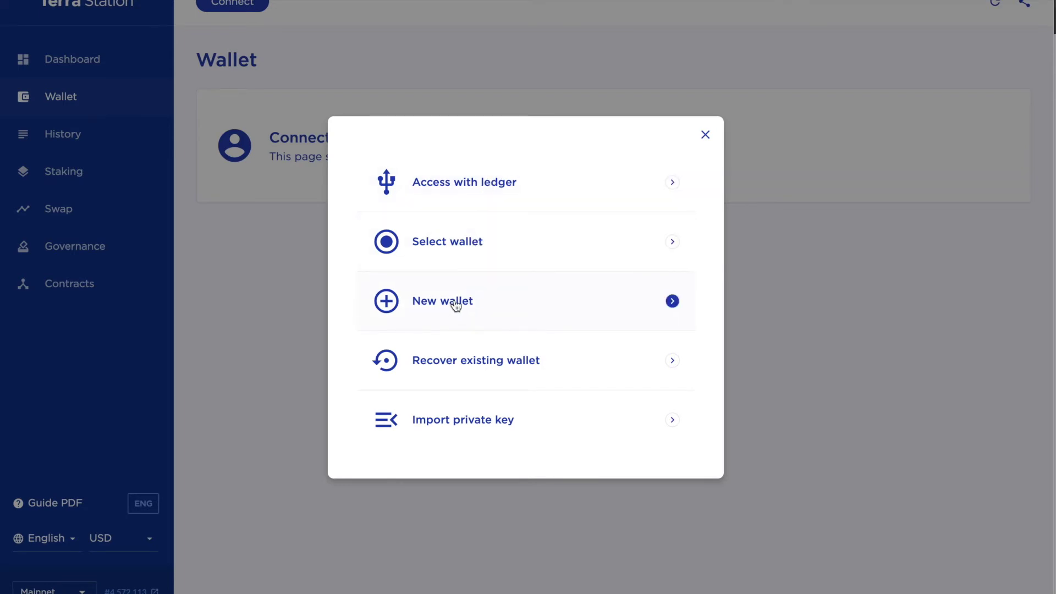
Step: Choose Recover existing wallet and enter the first seven seed words
left_click(466, 367)
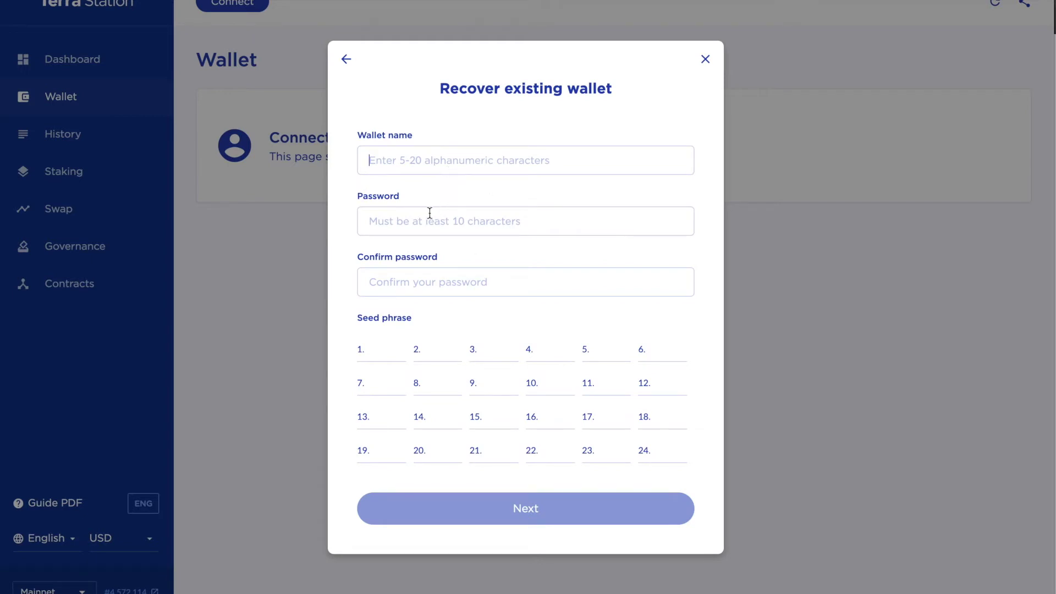
left_click(385, 347)
left_click(428, 347)
left_click(474, 353)
left_click(538, 349)
left_click(591, 346)
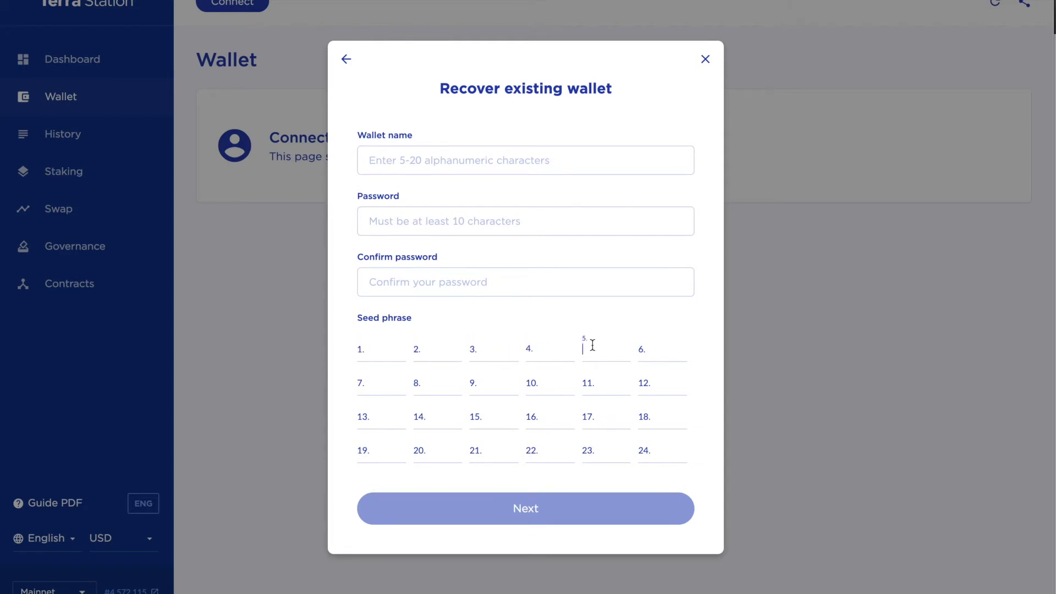
left_click(646, 351)
left_click(378, 381)
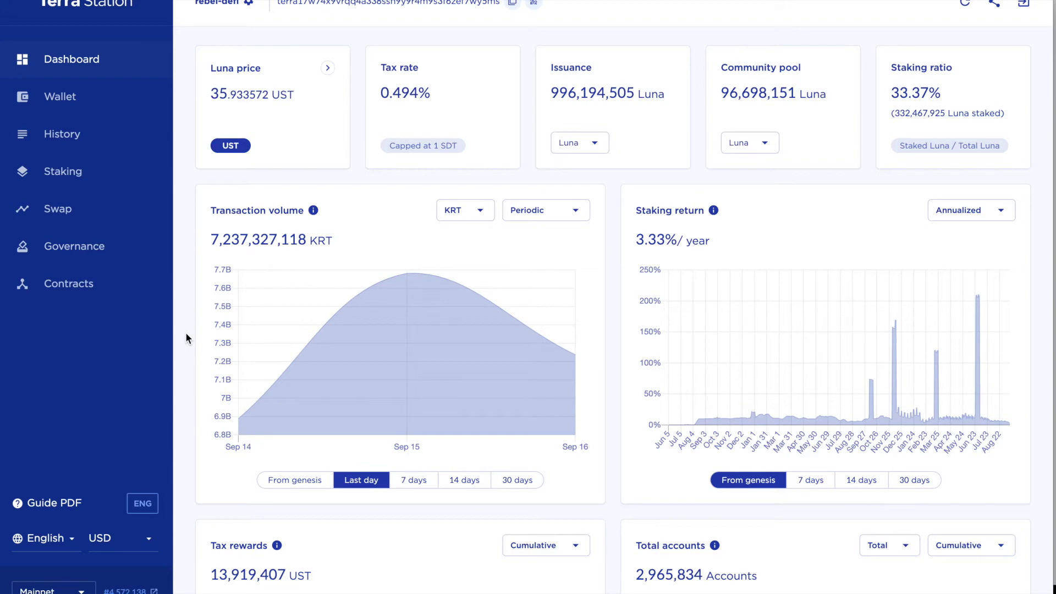
Step: Look over the Dashboard, then view the Wallet page showing 30.440000 Luna available
scroll(185, 333, "down", 3)
scroll(186, 338, "up", 3)
left_click(65, 102)
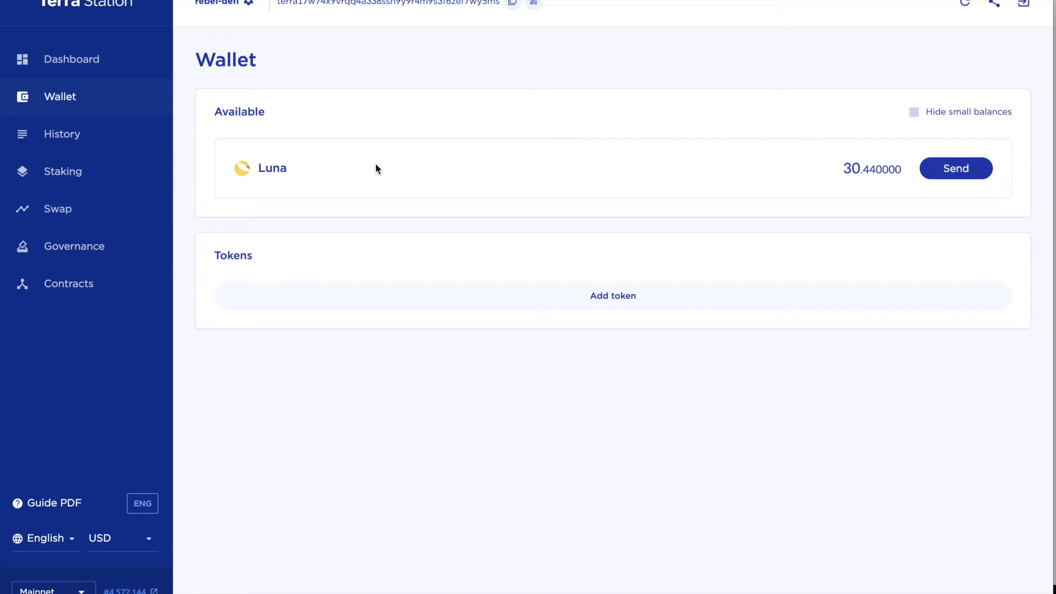
Step: Open the Staking page showing 30.440000 Luna available and the validator list led by Orion.Money
left_click(63, 175)
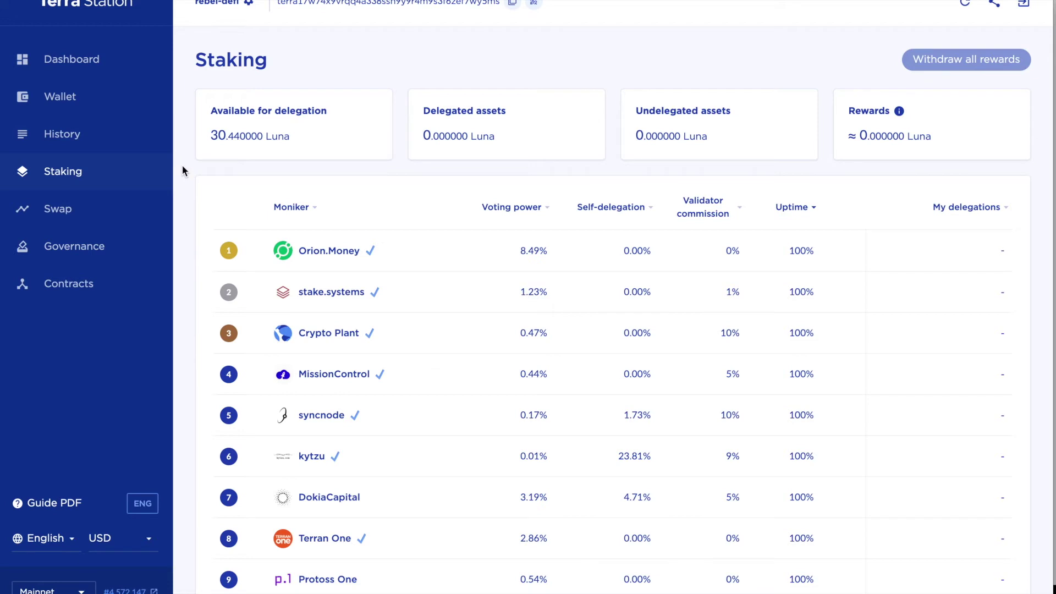
Step: Browse through the full validator list on the Staking page
scroll(180, 171, "down", 1)
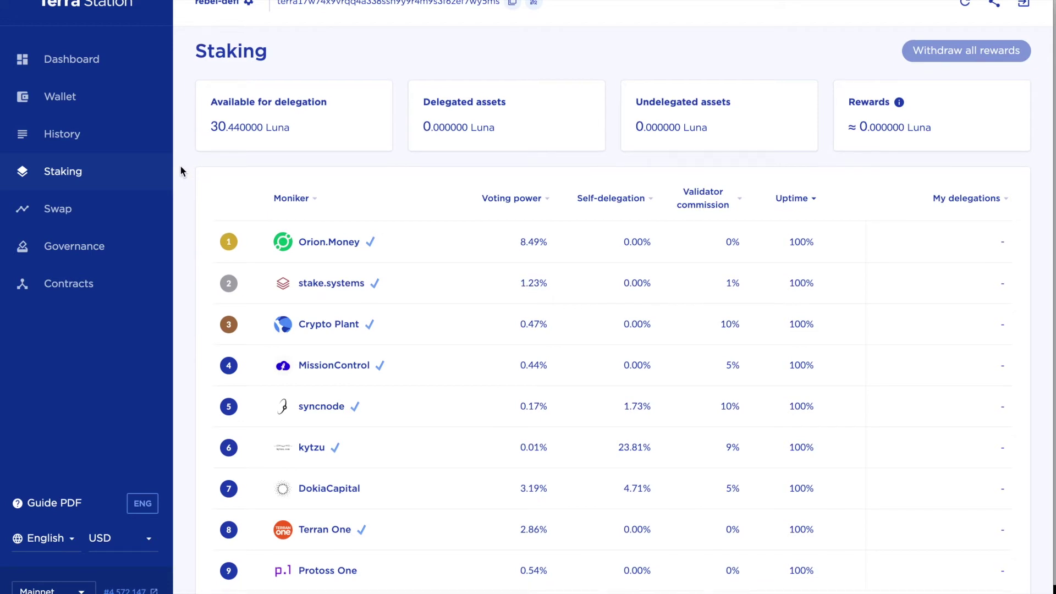
scroll(180, 166, "down", 4)
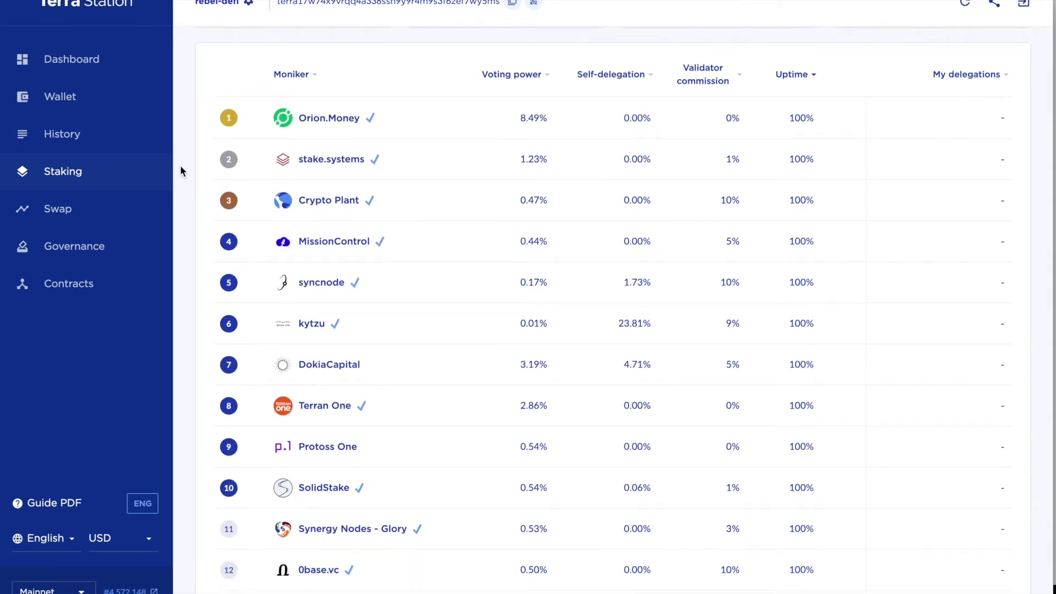
scroll(181, 170, "down", 8)
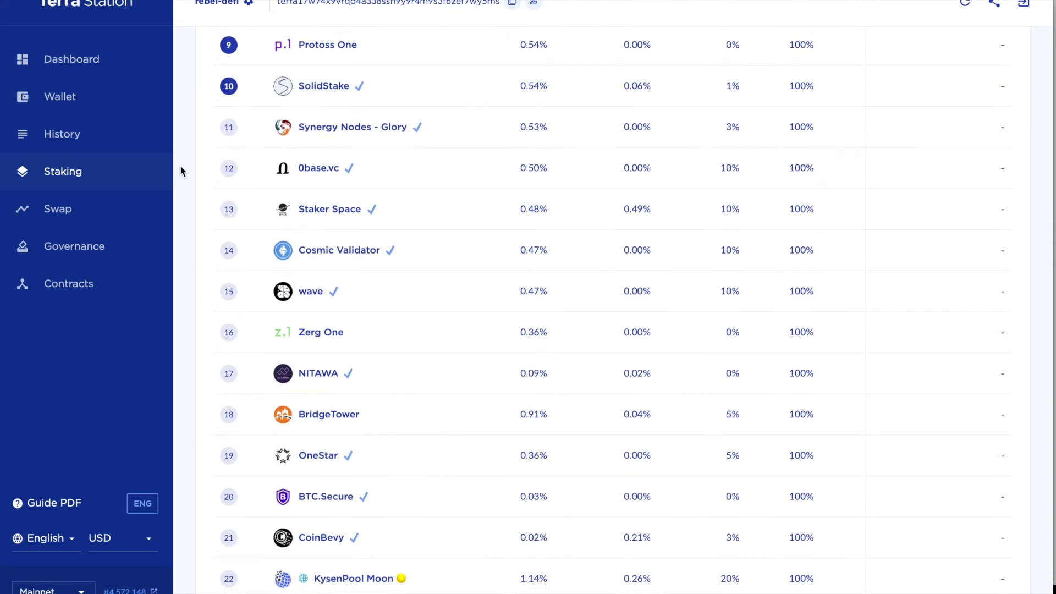
scroll(181, 170, "up", 10)
scroll(180, 166, "down", 1)
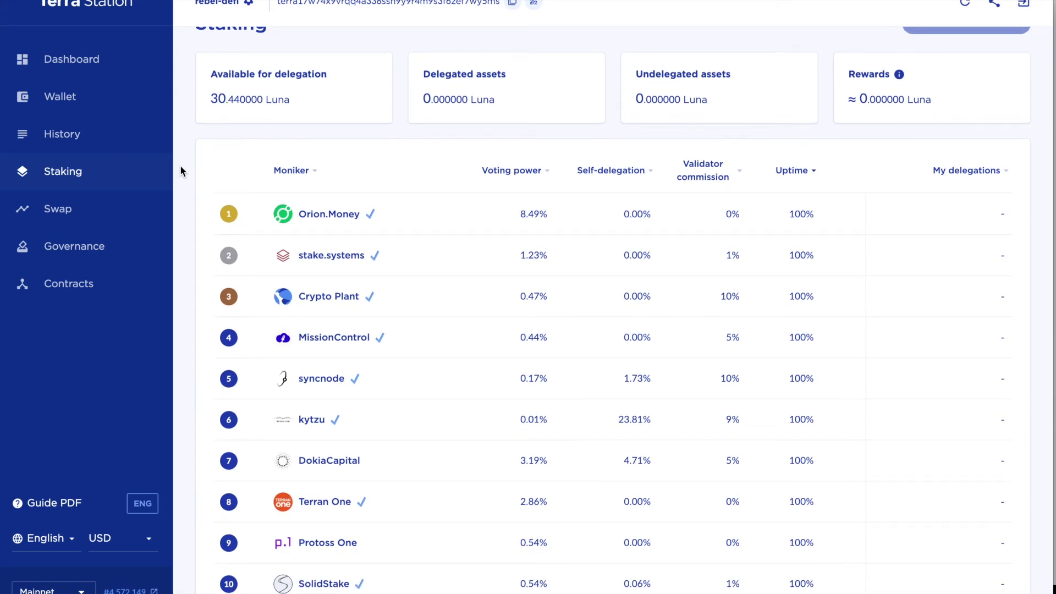
scroll(180, 171, "down", 2)
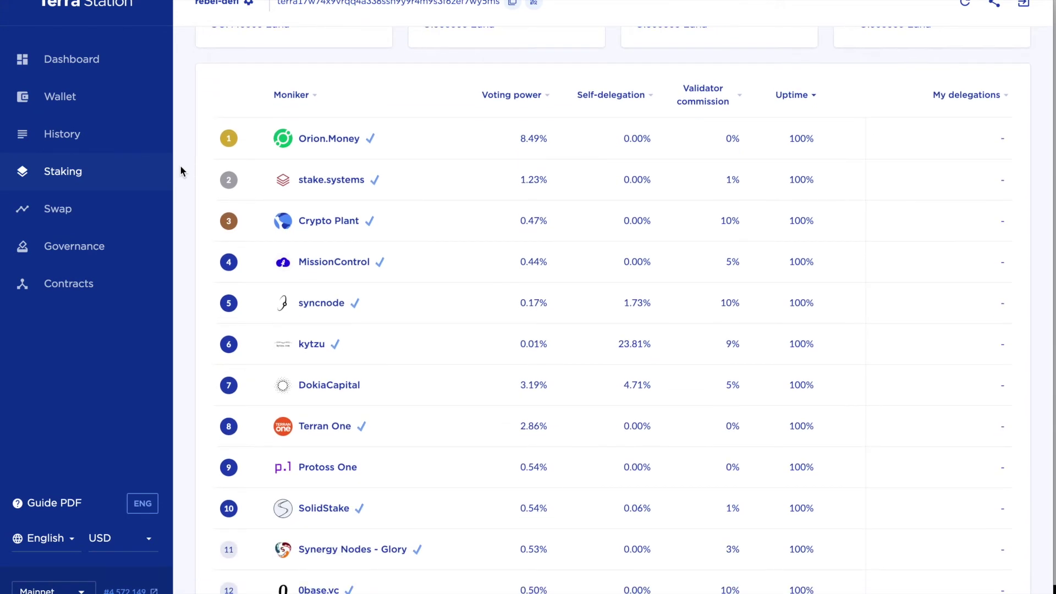
scroll(181, 171, "down", 1)
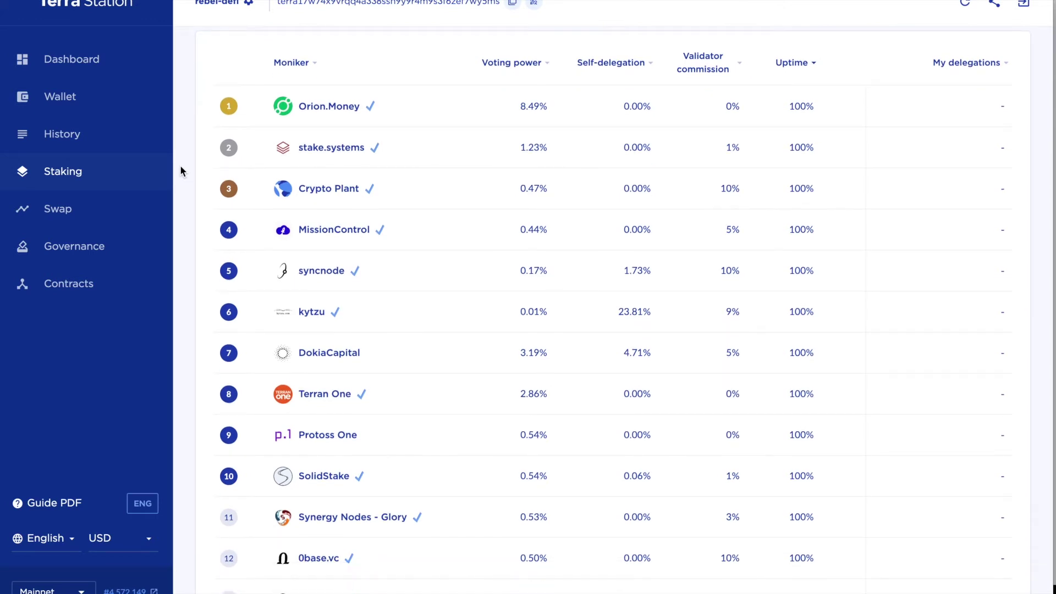
scroll(180, 171, "down", 1)
scroll(180, 171, "down", 10)
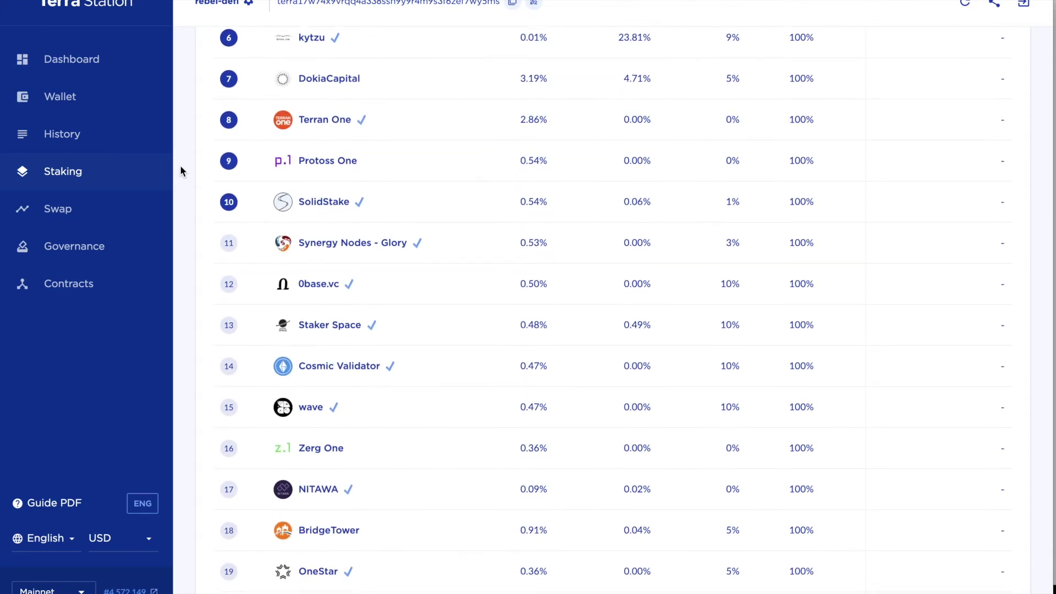
scroll(181, 171, "down", 2)
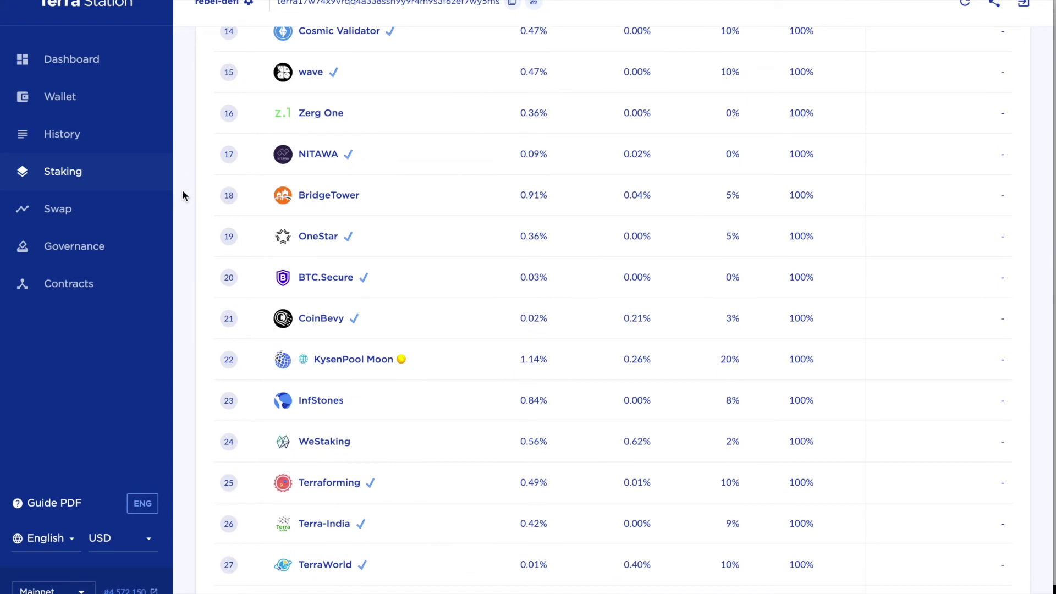
scroll(182, 191, "up", 15)
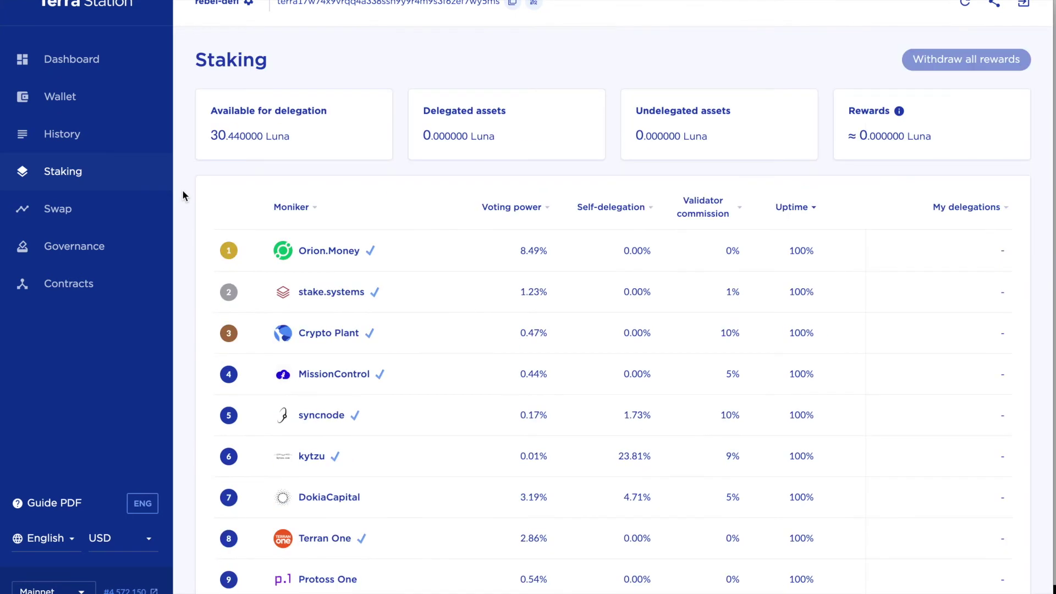
Step: Sort validators by voting power and bring Talis Protocol's row into view
left_click(529, 213)
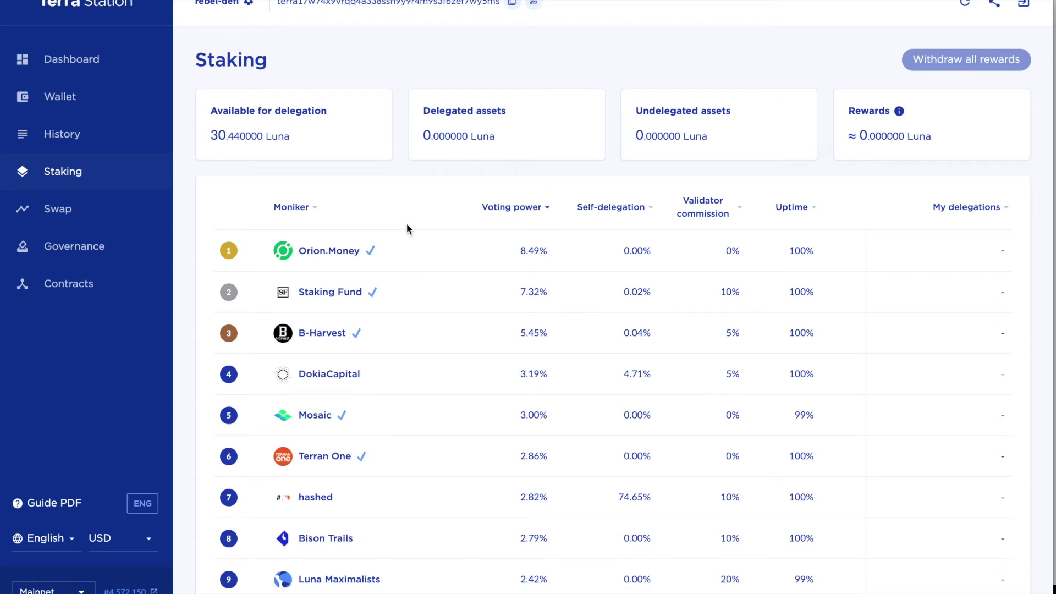
scroll(407, 228, "down", 4)
scroll(406, 228, "down", 10)
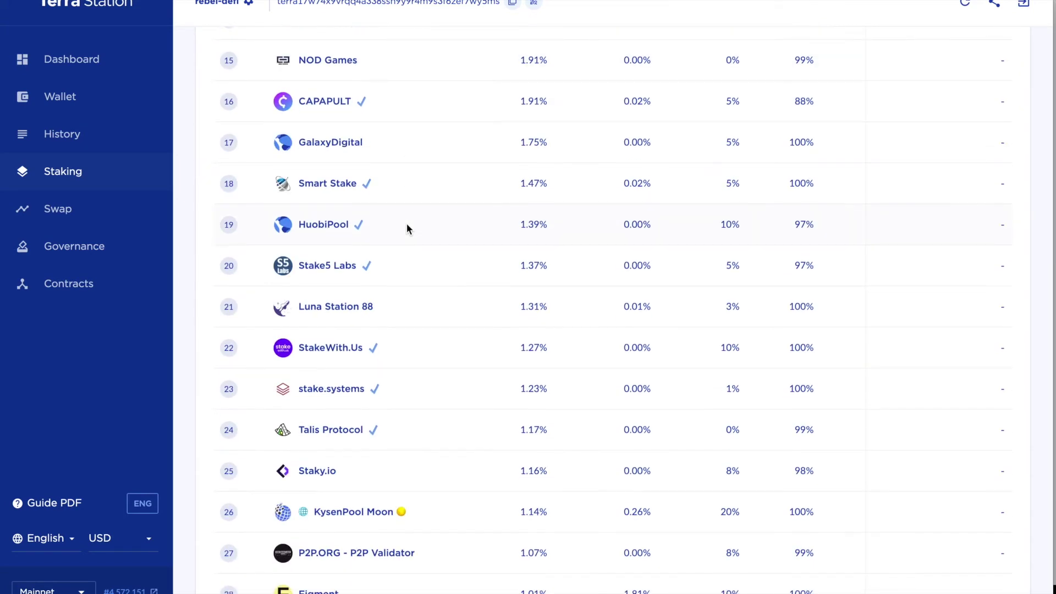
Step: Delegate 15 Luna to Talis Protocol, confirming with the wallet password
left_click(332, 431)
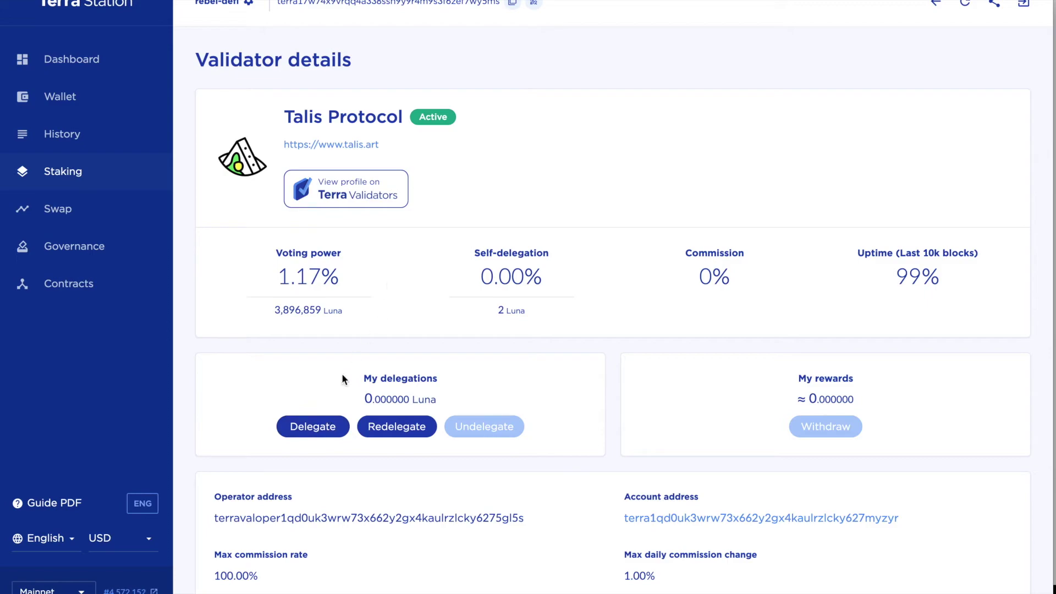
left_click(314, 428)
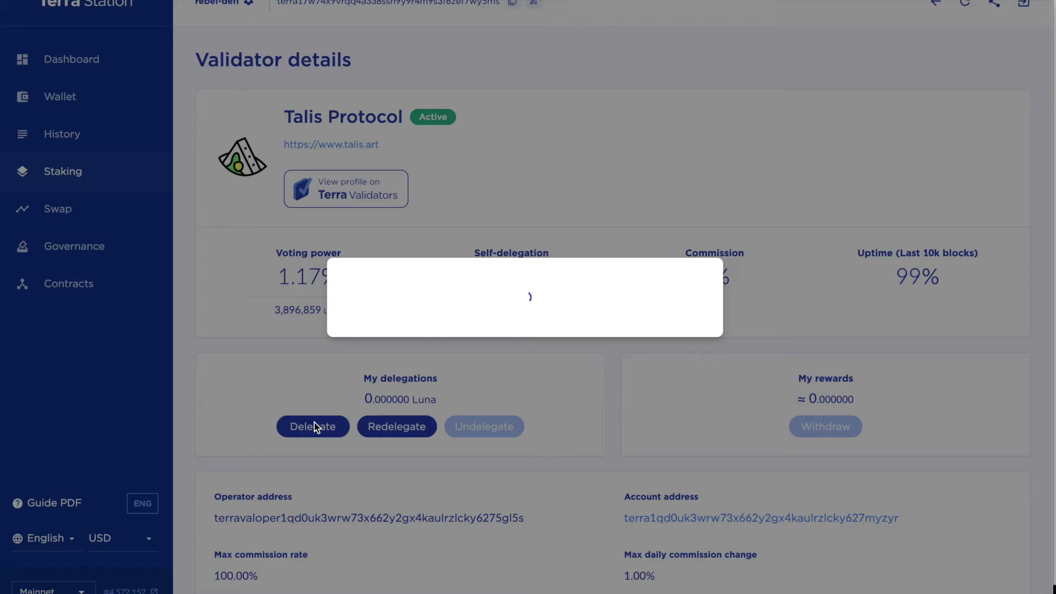
left_click(477, 305)
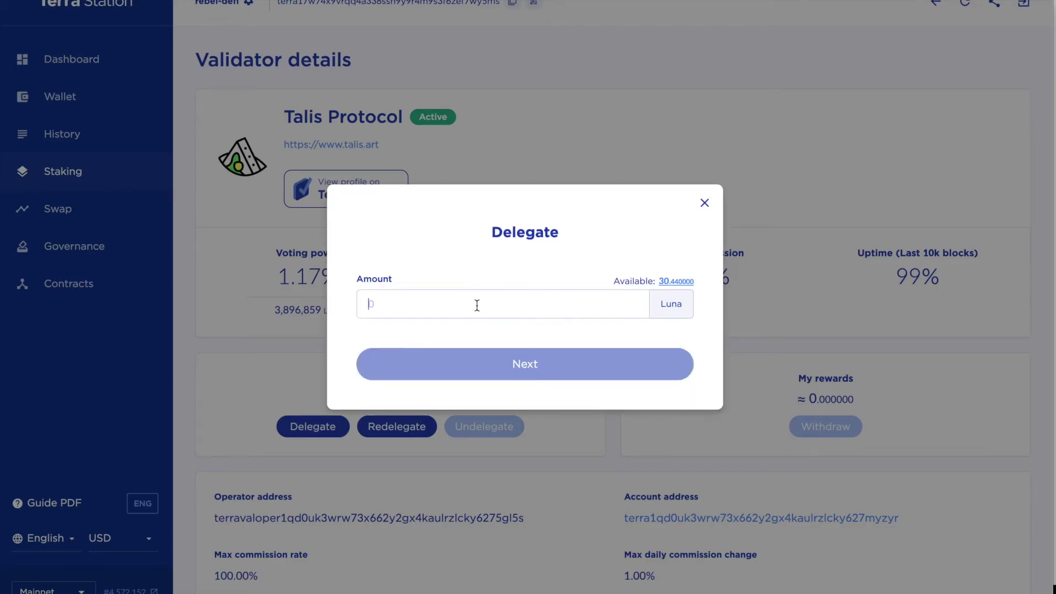
type("15")
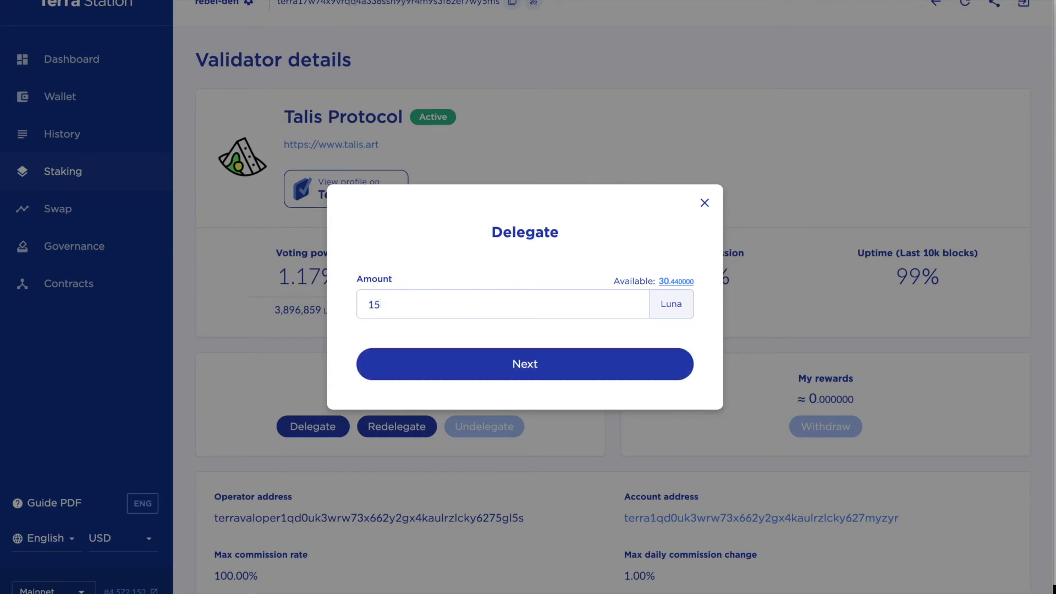
left_click(523, 367)
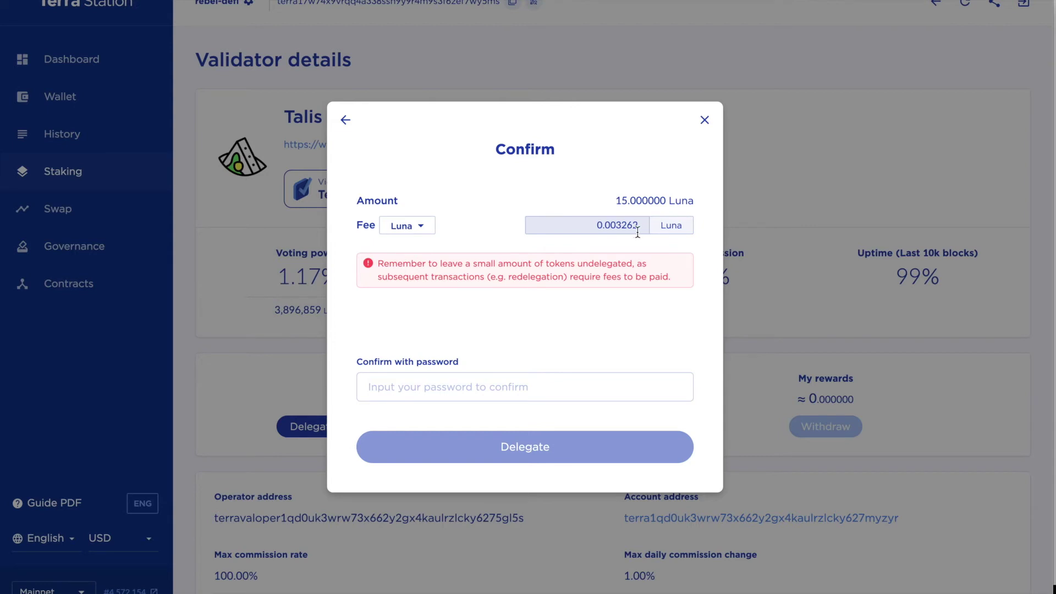
left_click(483, 397)
type("****")
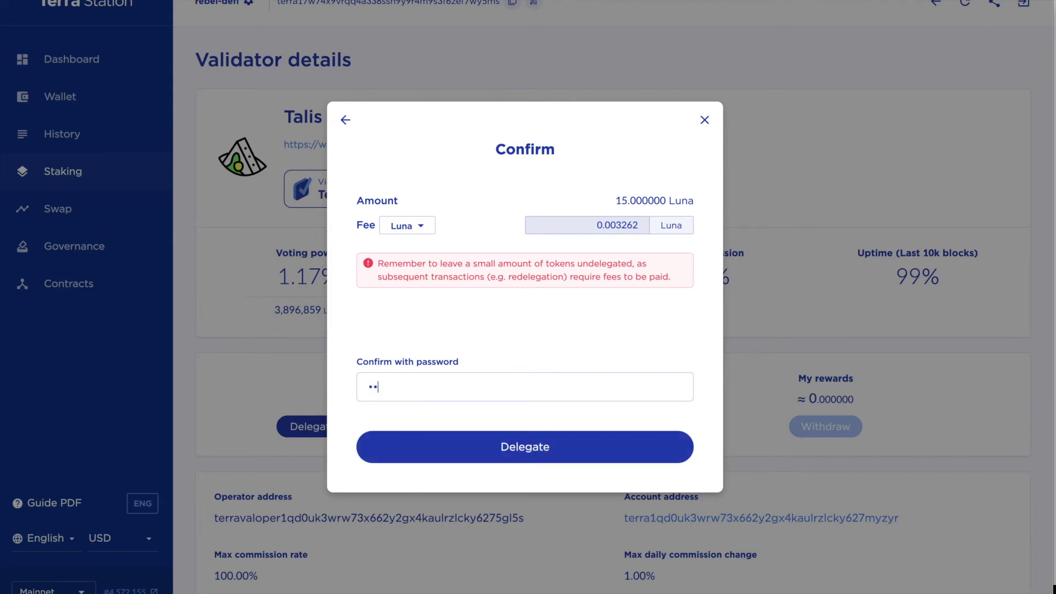
type("******")
left_click(533, 450)
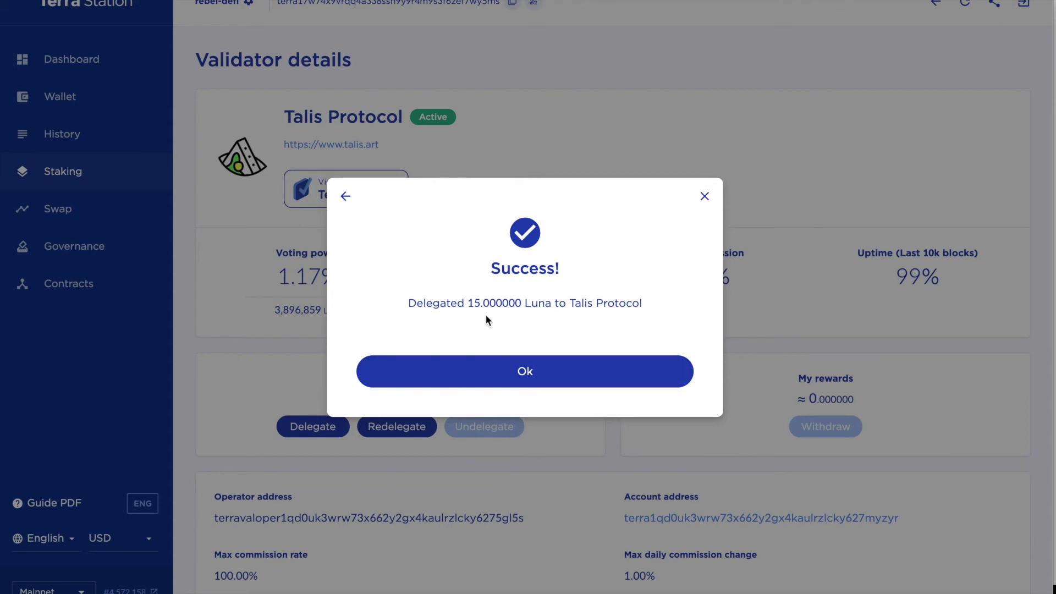
left_click(538, 377)
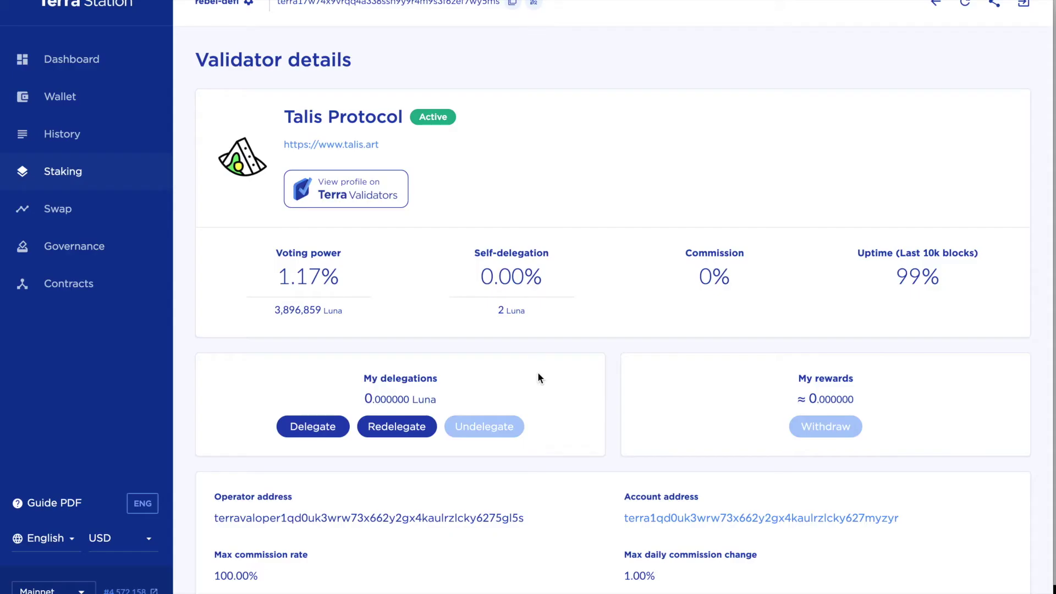
Step: Check the Dashboard and Wallet balance, then sort the Staking validators by My delegations
left_click(88, 65)
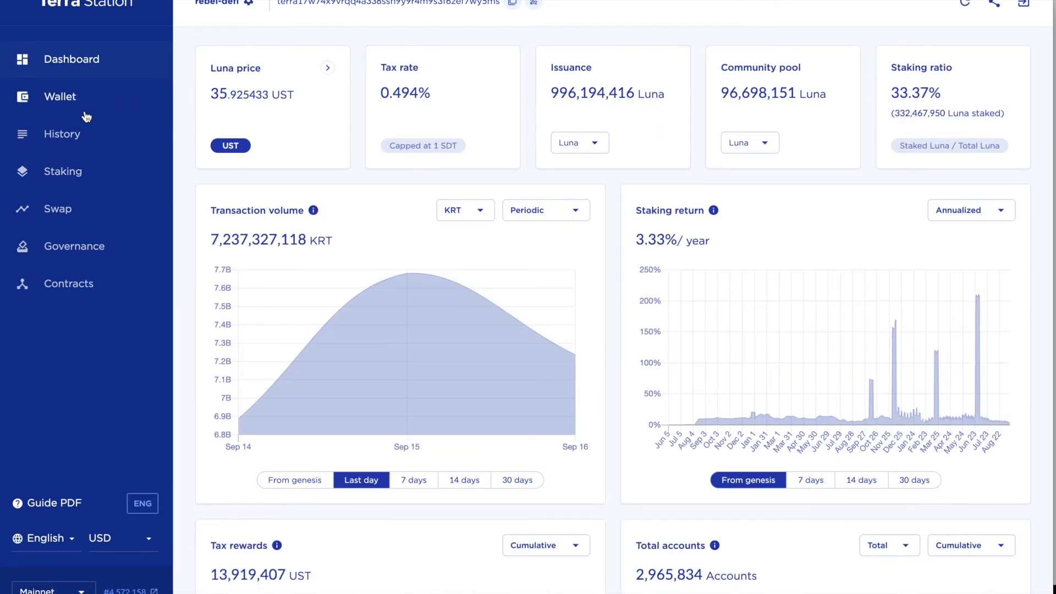
left_click(55, 103)
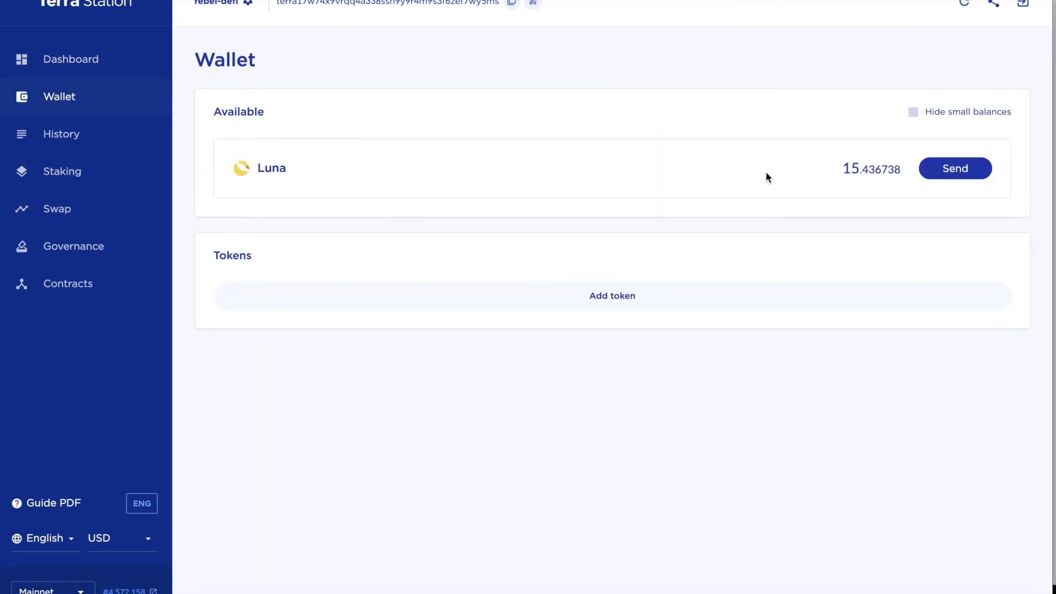
left_click(77, 176)
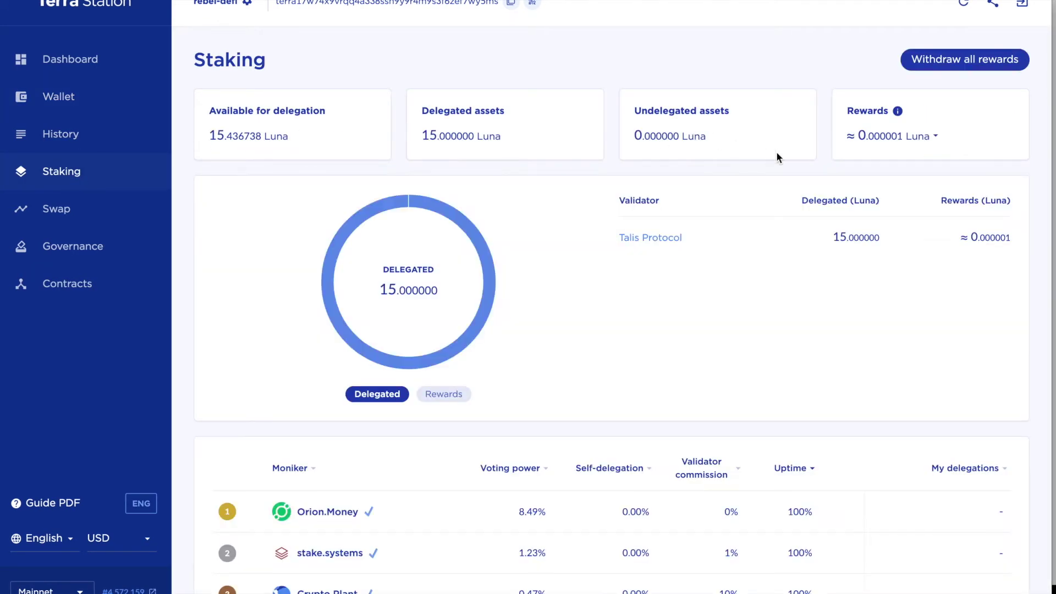
left_click(969, 468)
mouse_move(968, 527)
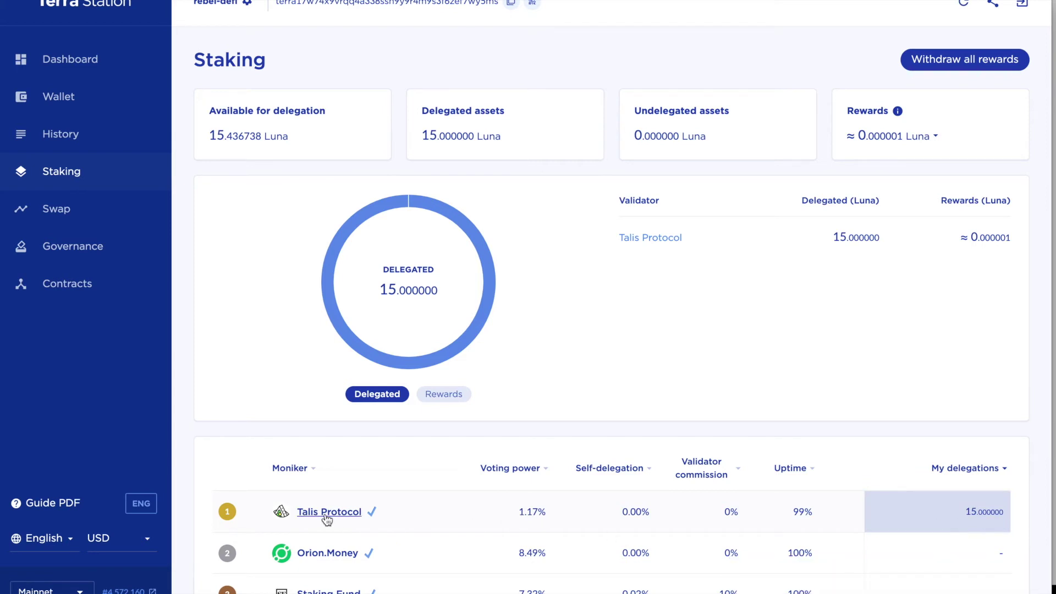
key("super+Tab")
key("super+Tab")
Step: Set up a swap of the full available Luna balance to UST
left_click(59, 209)
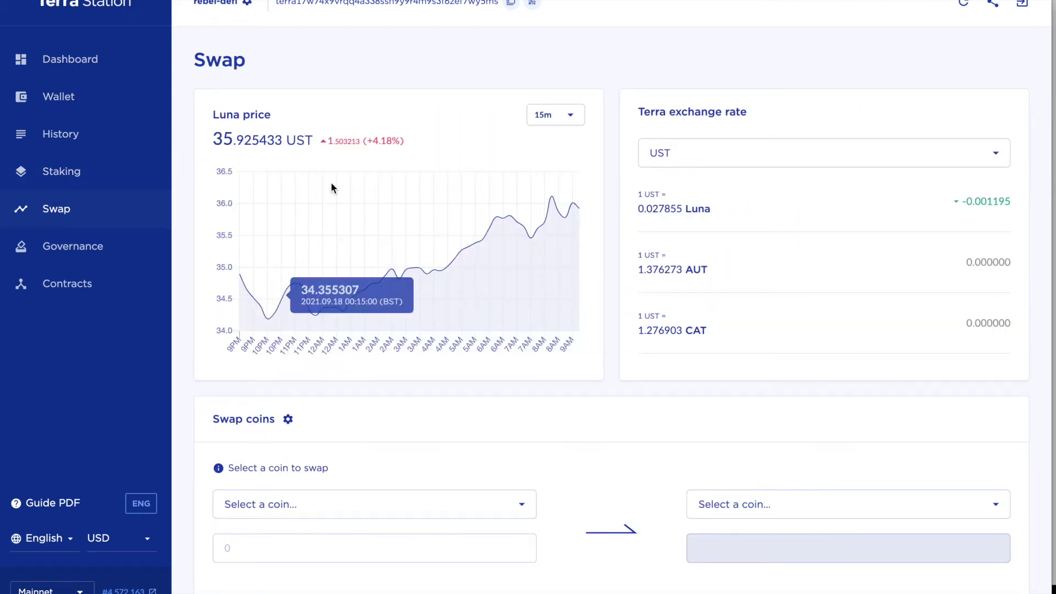
left_click(525, 504)
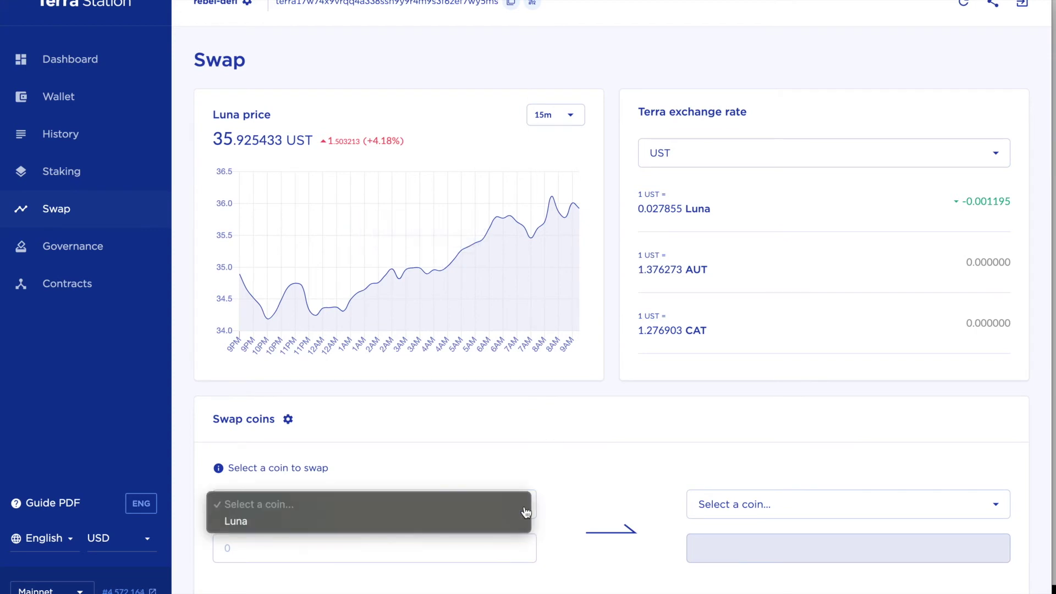
left_click(501, 520)
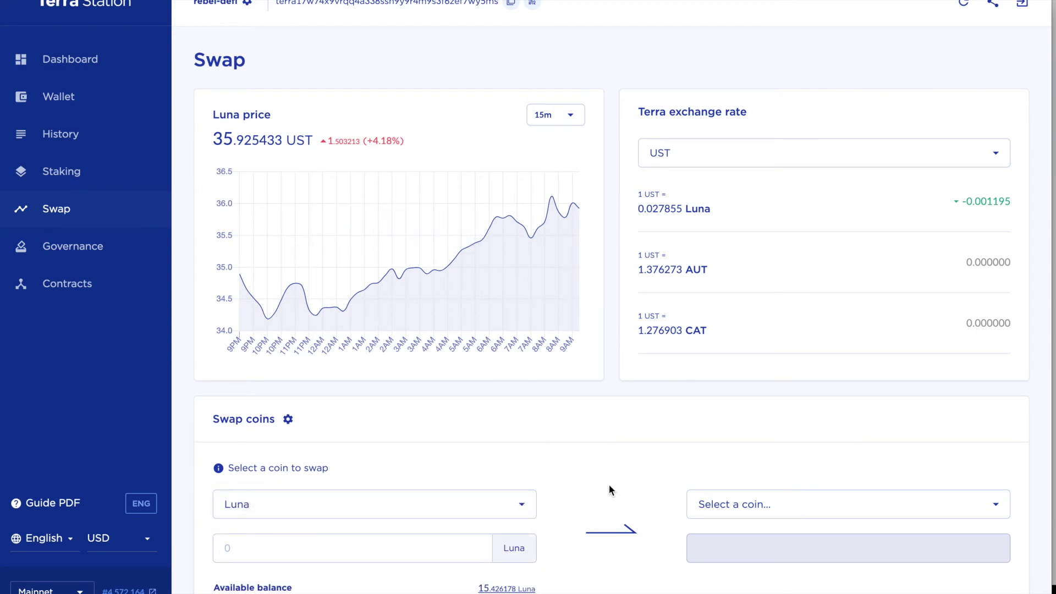
left_click(720, 512)
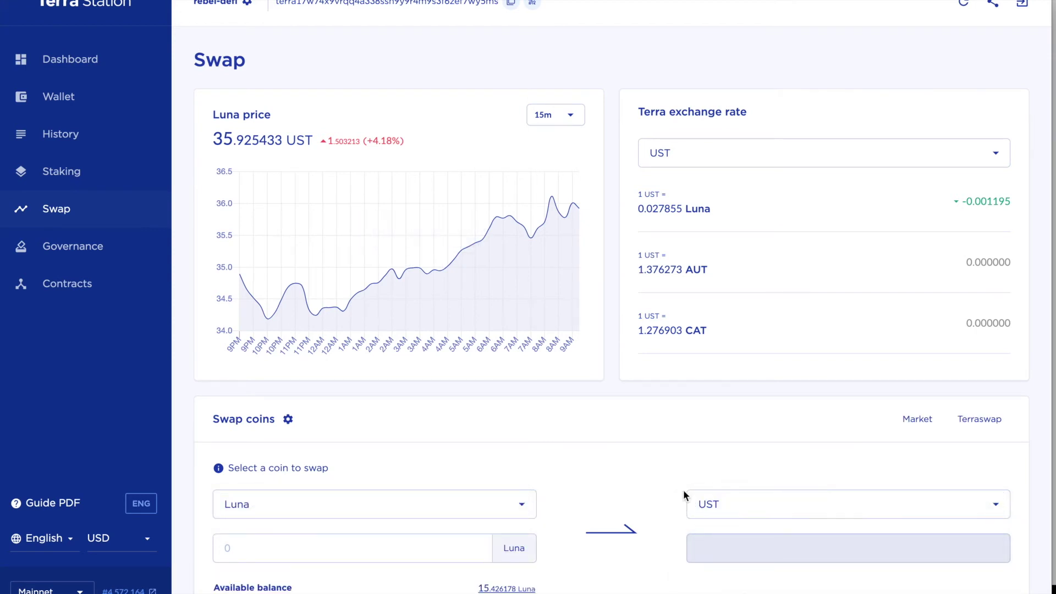
scroll(587, 468, "down", 1)
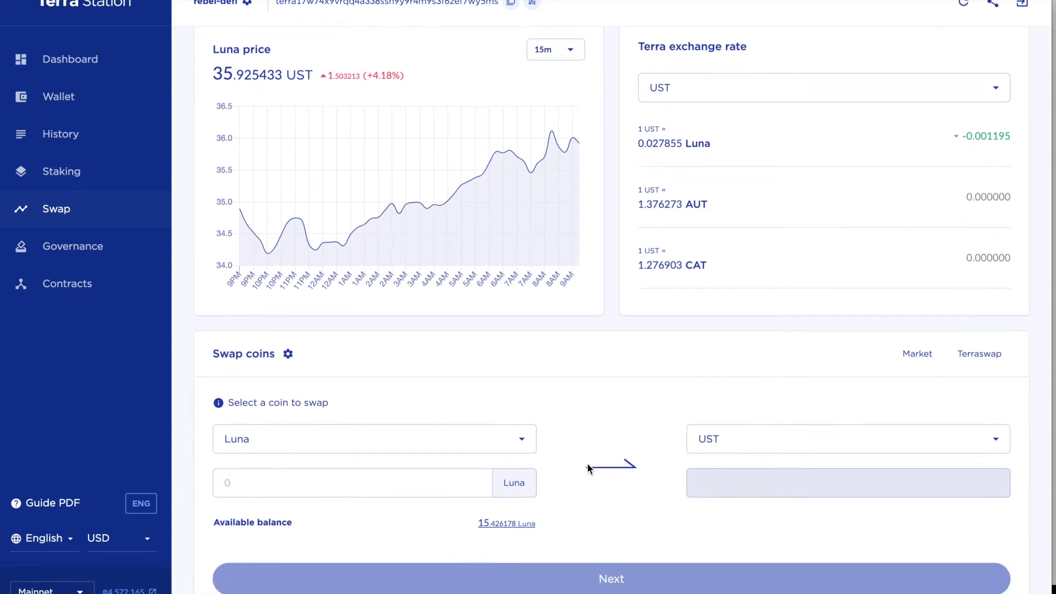
left_click(511, 527)
scroll(573, 474, "down", 1)
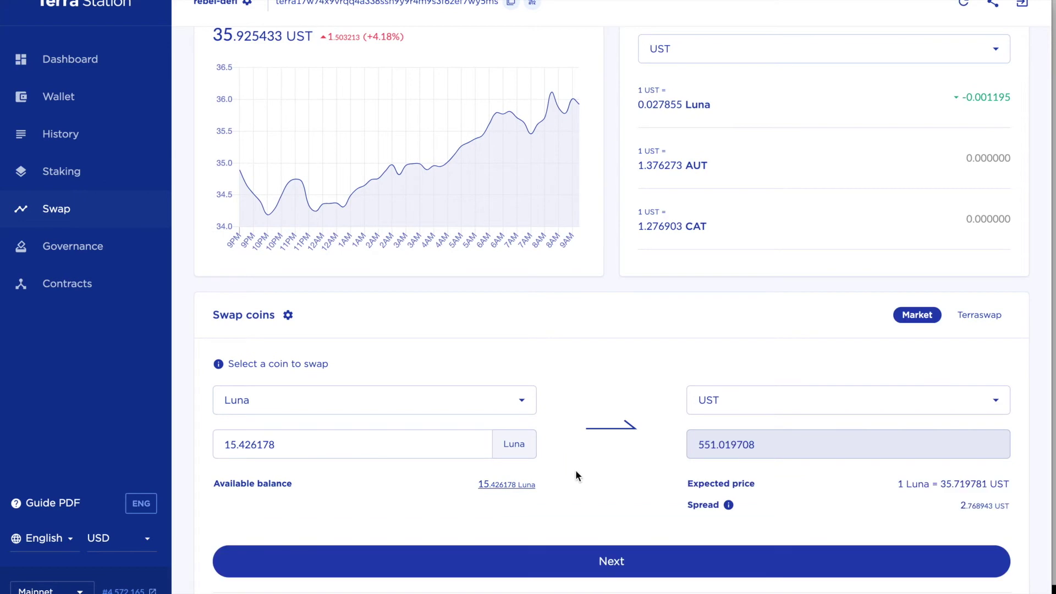
Step: Confirm the 15.426178 Luna-to-UST swap with the wallet password and close the success notice
left_click(632, 563)
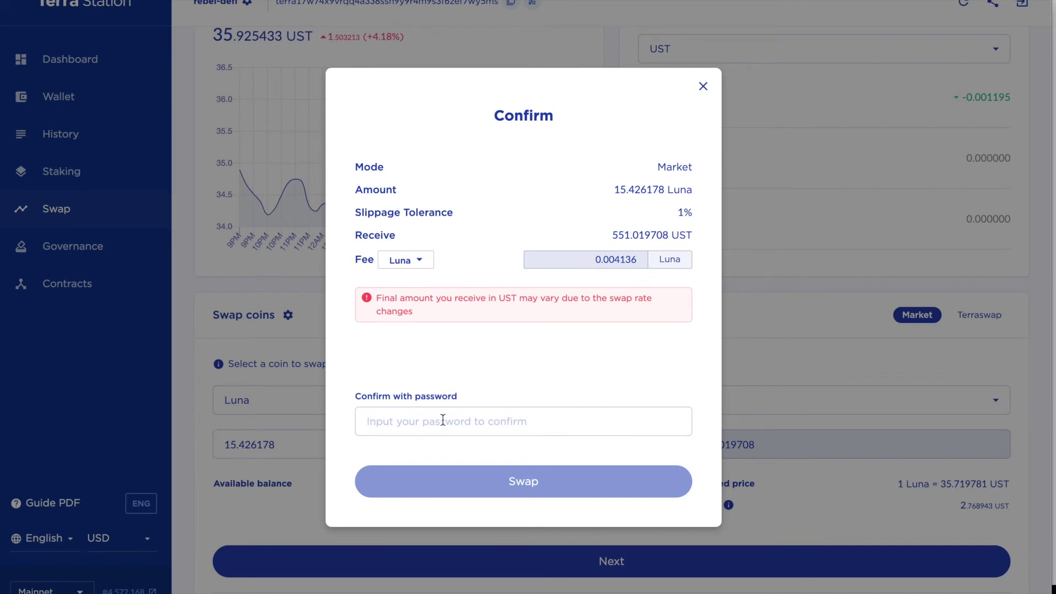
type("•")
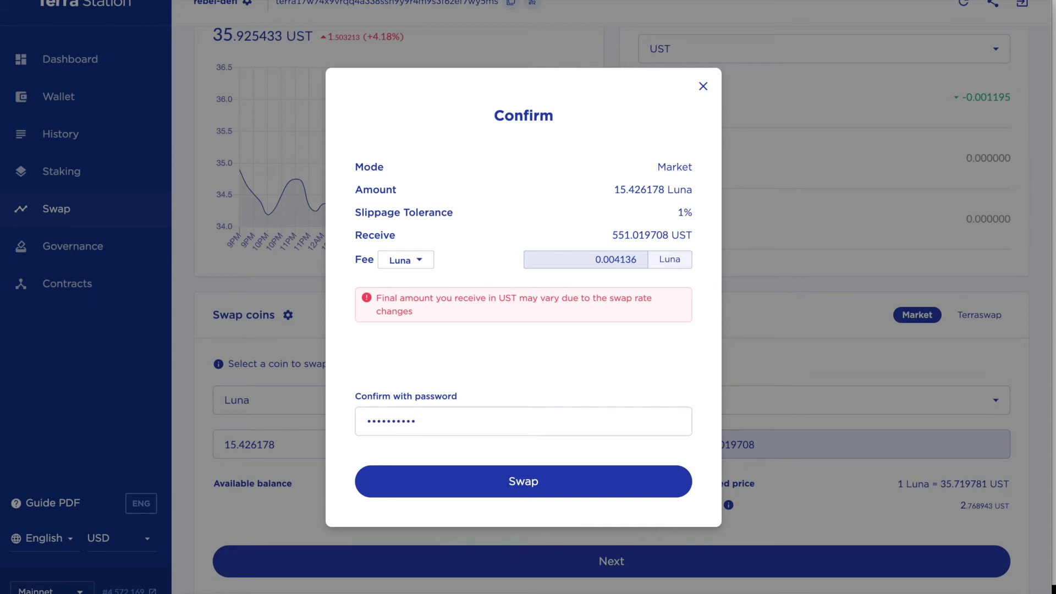
left_click(537, 477)
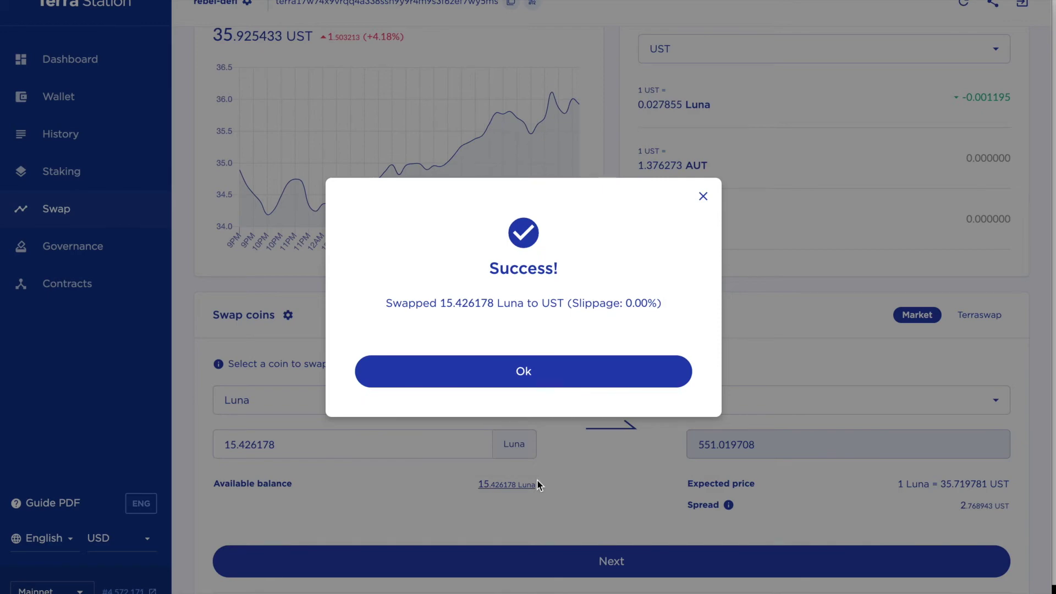
left_click(542, 370)
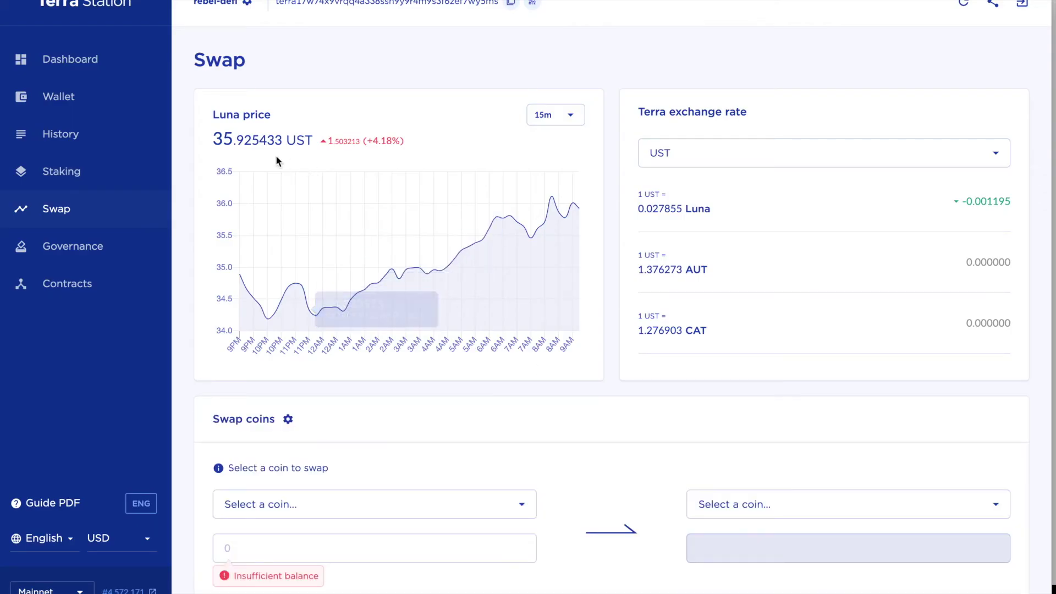
Step: Check the wallet balances of 550.485537 UST and 0.006424 Luna, then bring the presentation forward
left_click(60, 98)
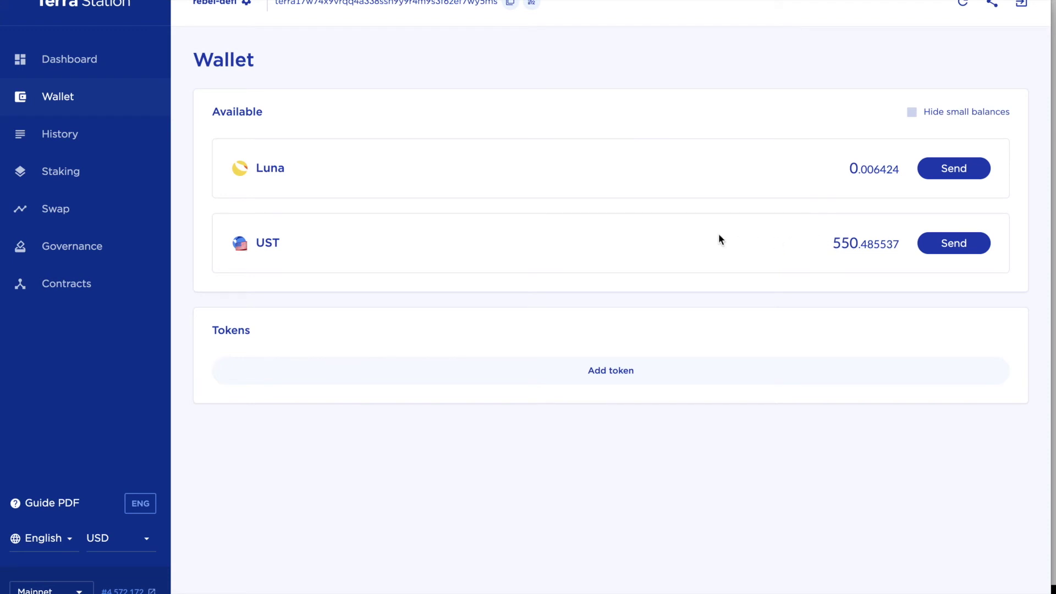
key("super+Tab")
key("super+Tab")
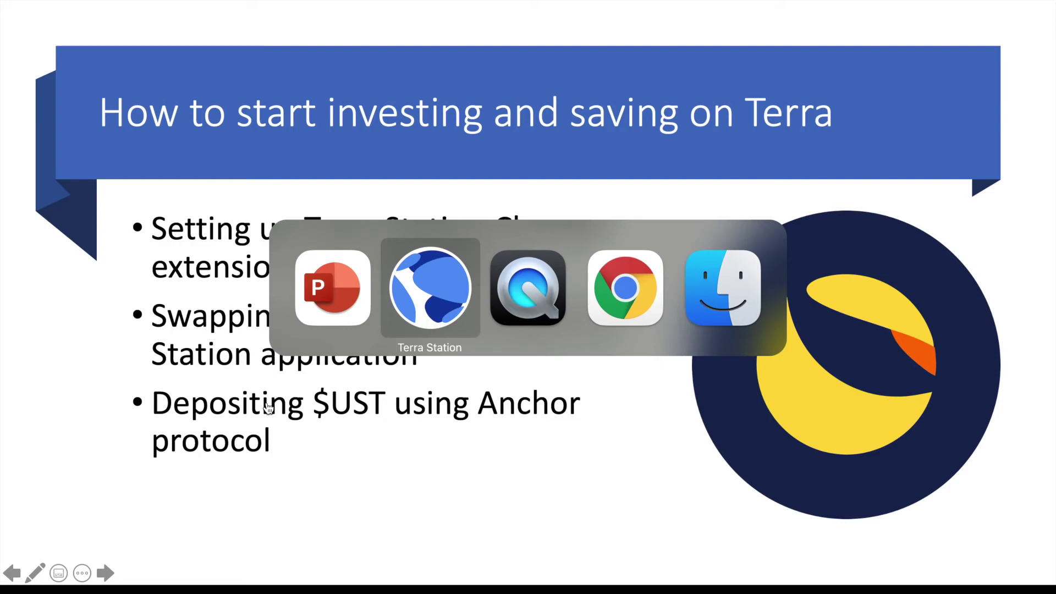
key("super+Tab")
key("super+Tab")
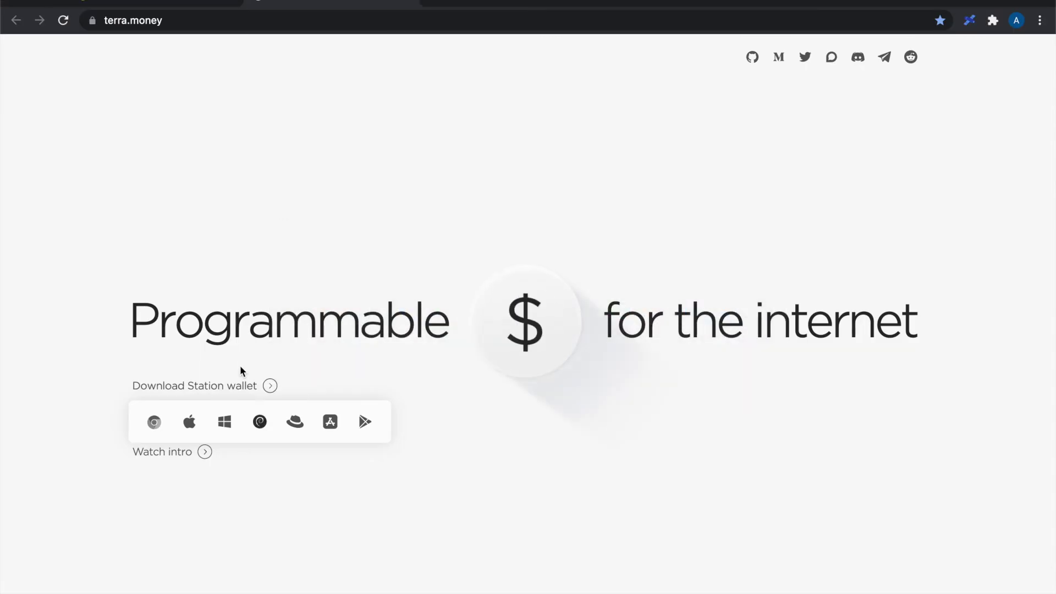
Step: Search CoinGecko for 'anc' and open the Anchor Protocol (ANC) result
key("ctrl+shift+Tab")
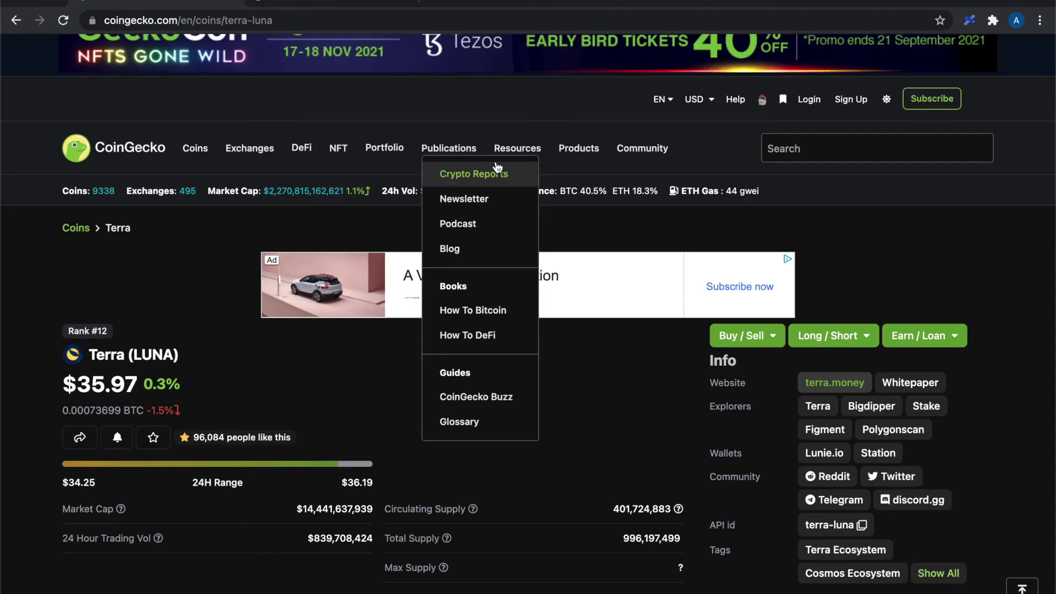
left_click(784, 147)
type("anc")
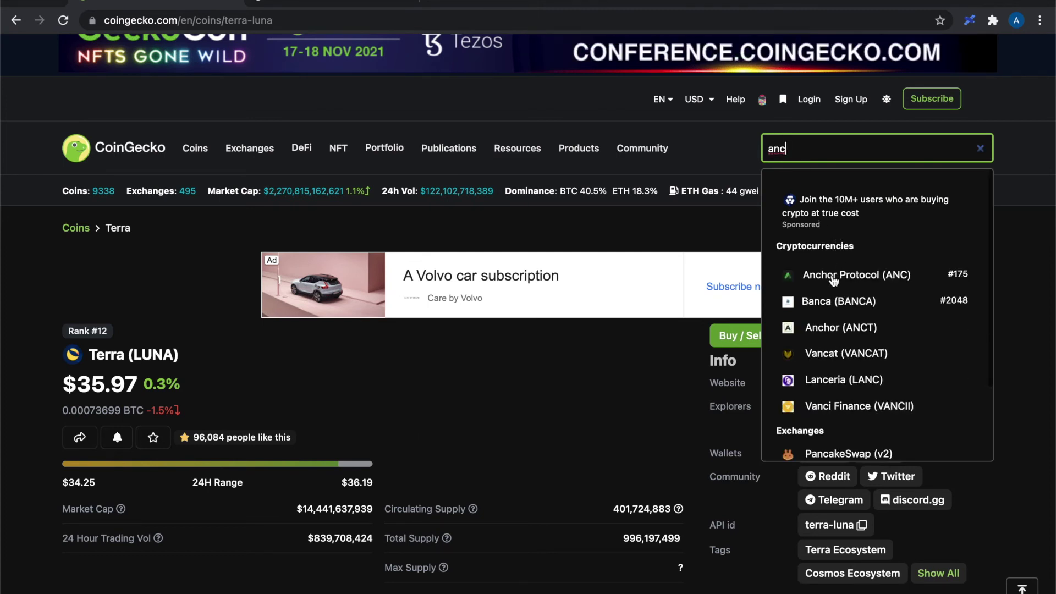
left_click(834, 277)
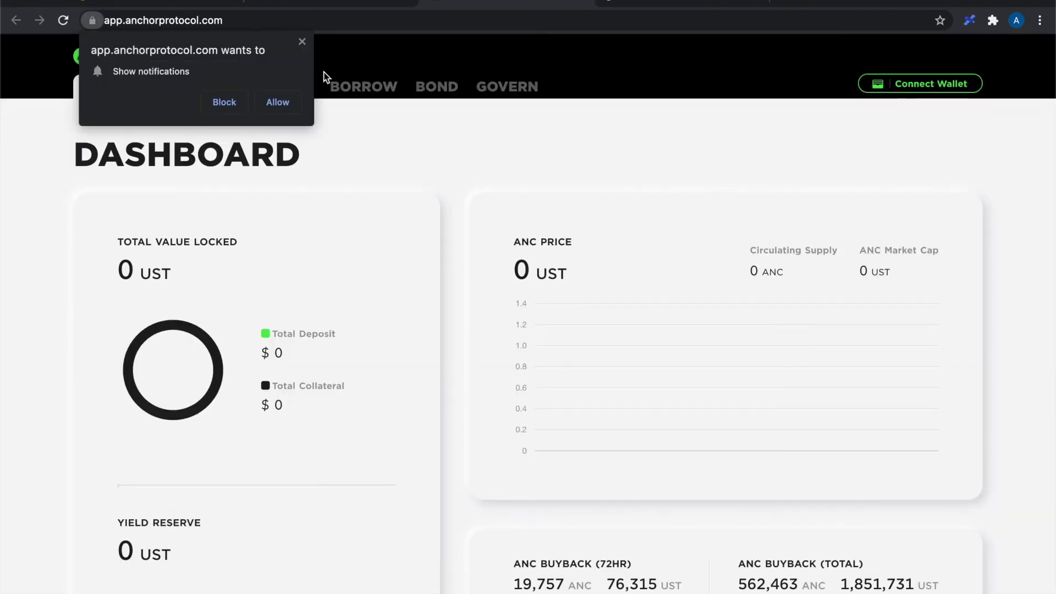
Step: Connect Anchor to the Terra Station extension wallet and allow access
left_click(274, 101)
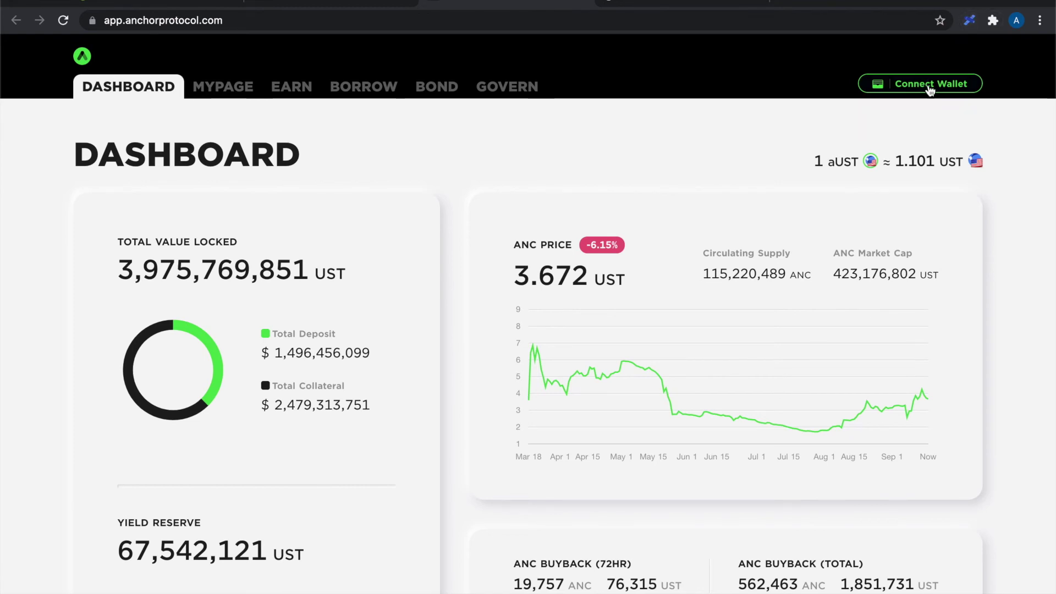
left_click(929, 87)
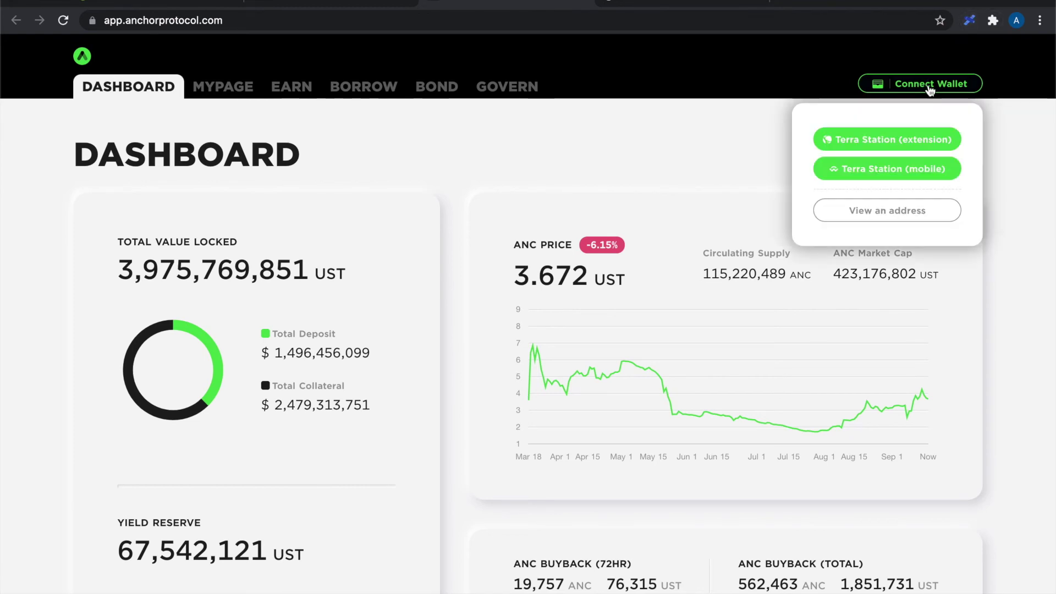
left_click(890, 141)
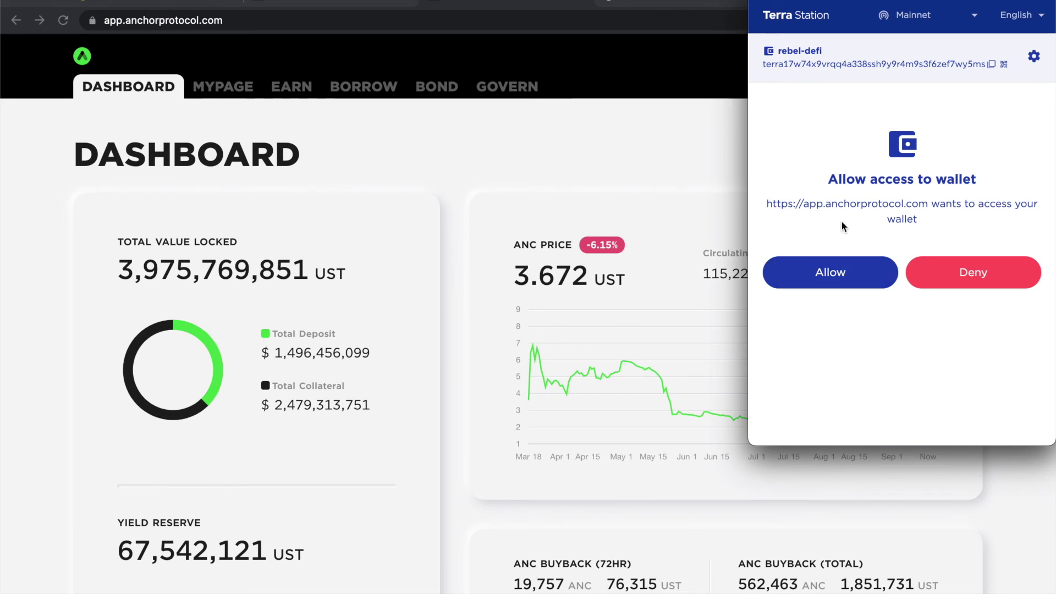
left_click(843, 273)
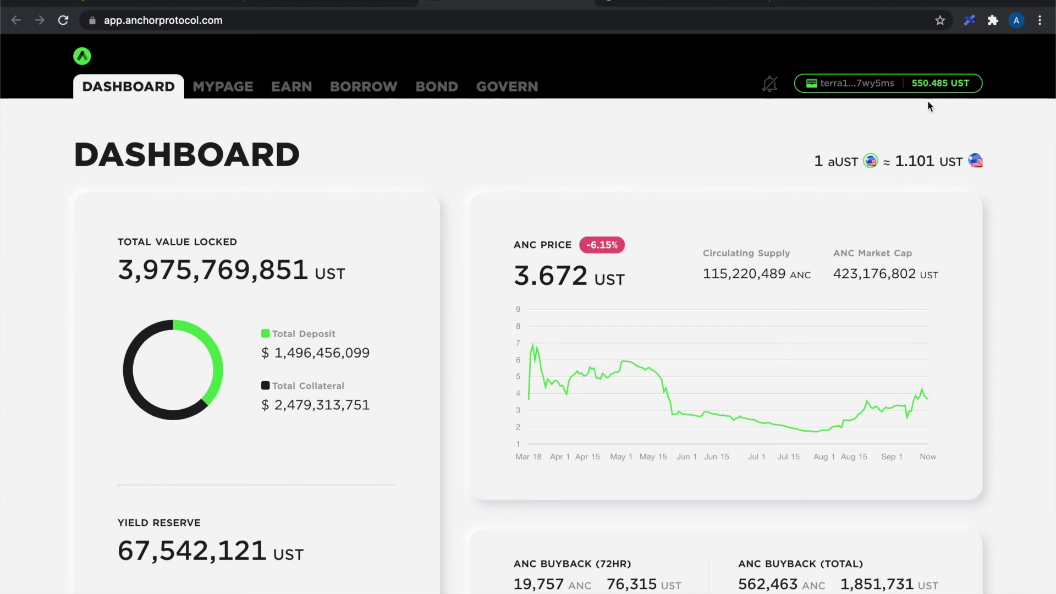
key("super+Tab")
key("super+Tab")
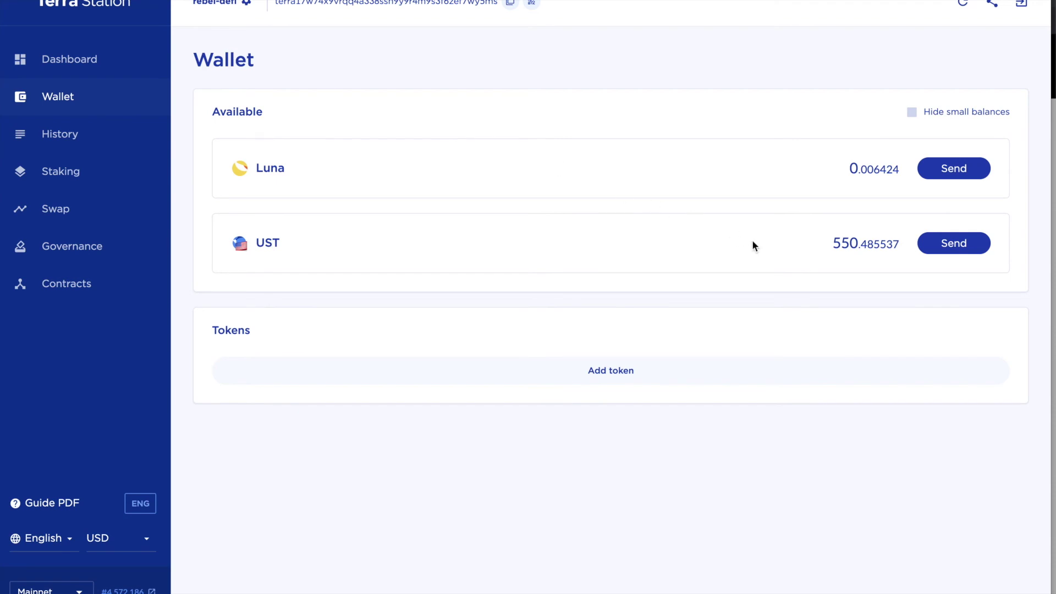
key("super+Tab")
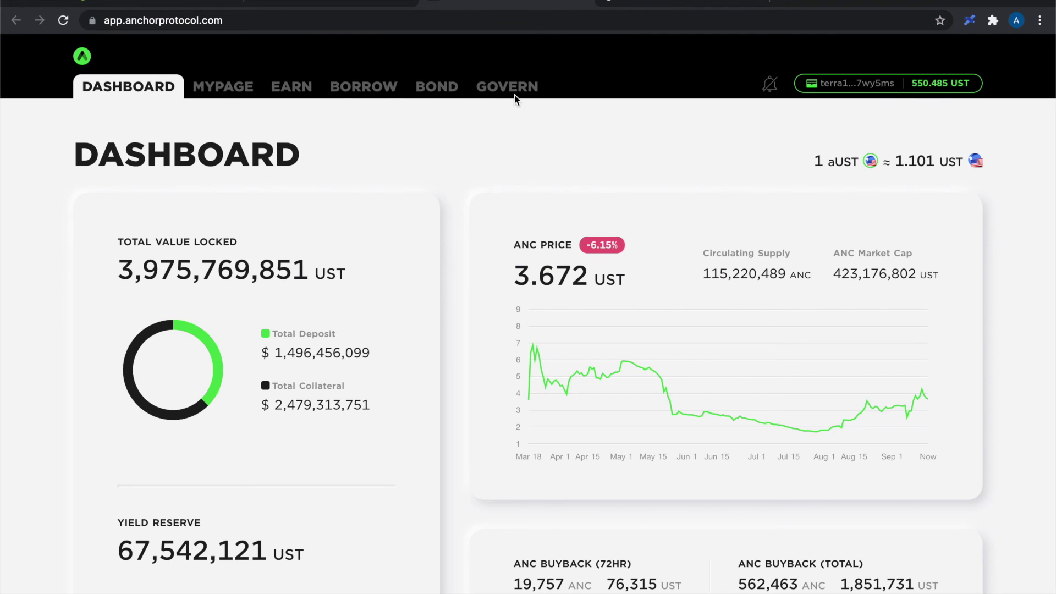
Step: Open Anchor's Earn page and review its 19.47% APY
left_click(298, 93)
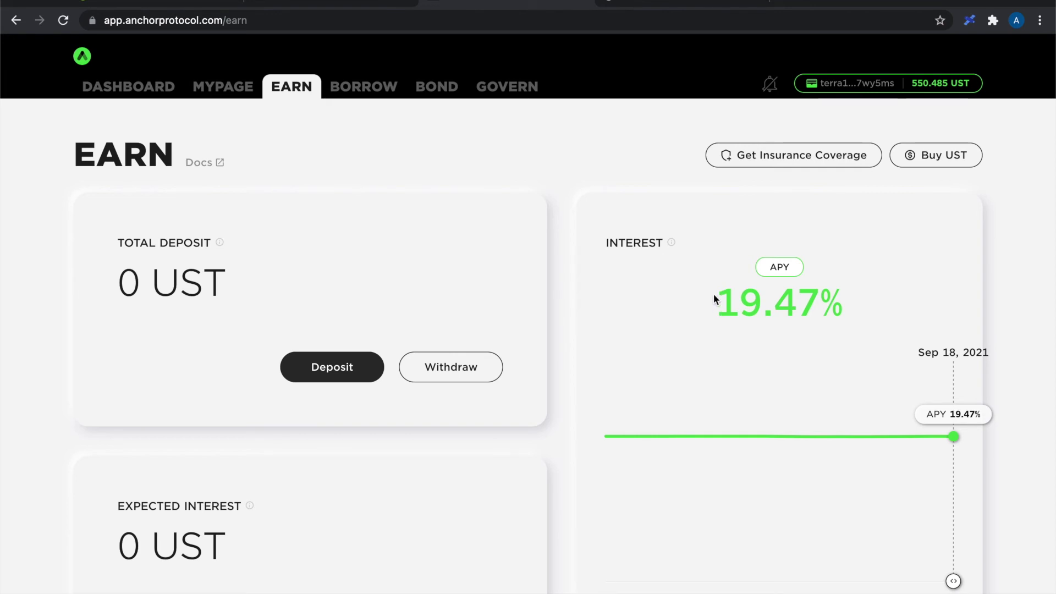
left_click_drag(716, 297, 819, 300)
left_click(873, 295)
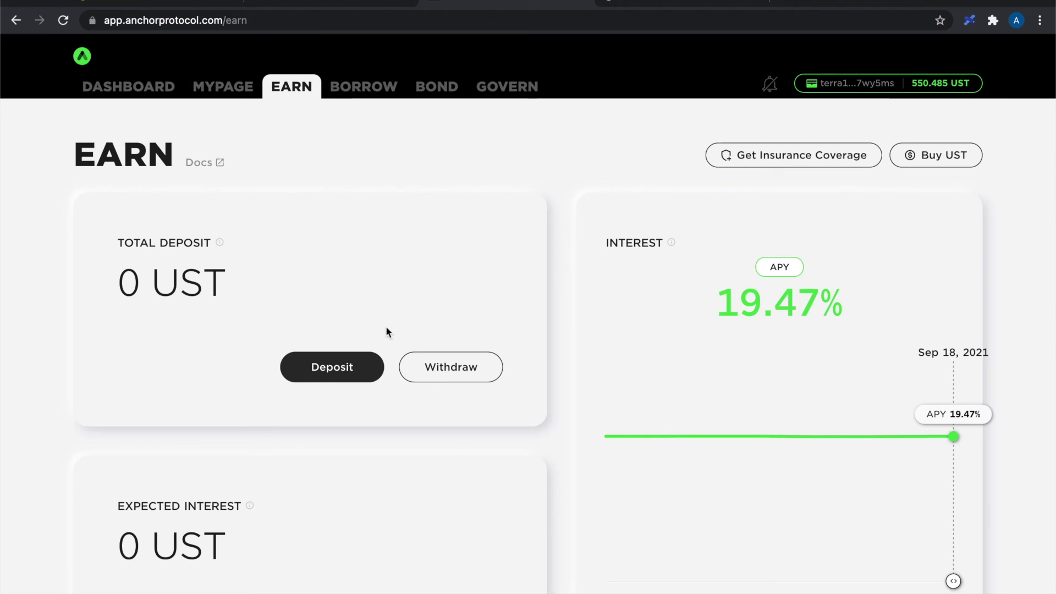
Step: Deposit 500 UST into Anchor Earn, confirming with the wallet password
left_click(335, 367)
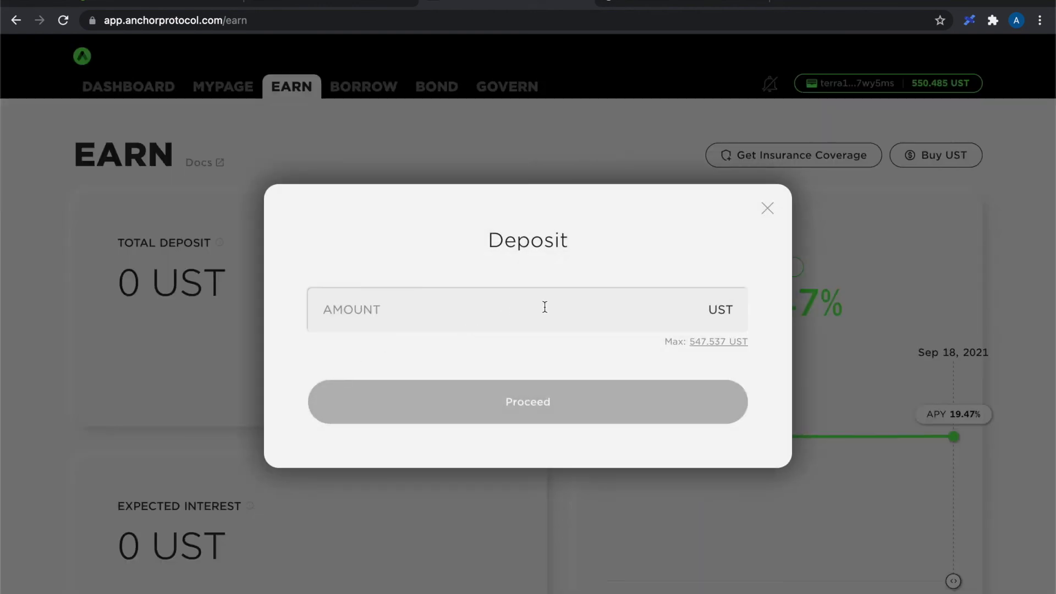
left_click(548, 306)
type("500")
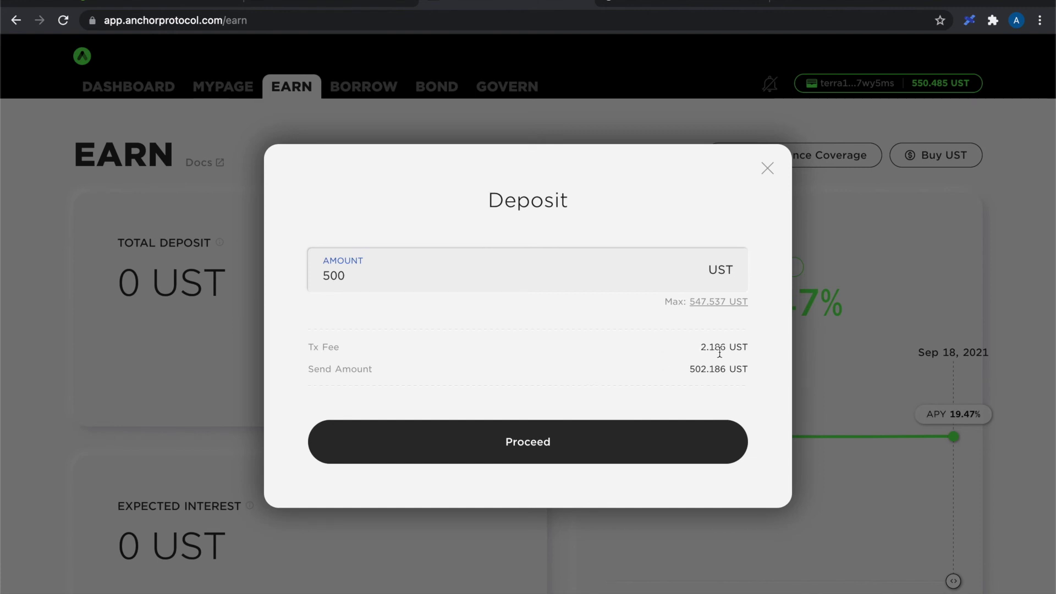
left_click_drag(726, 347, 703, 349)
left_click(554, 348)
left_click(534, 444)
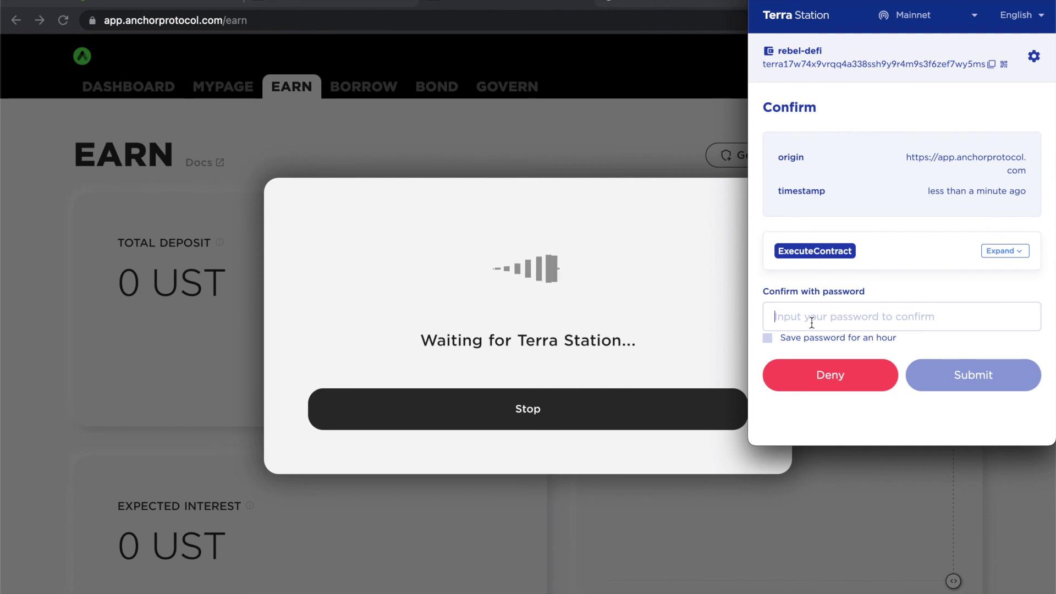
type("••")
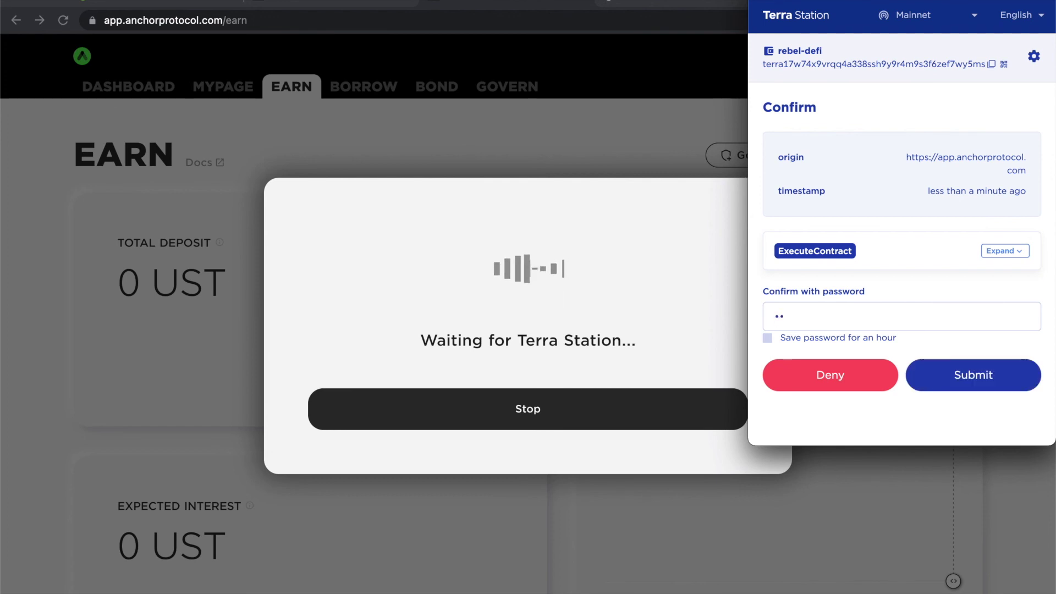
type("•••••••")
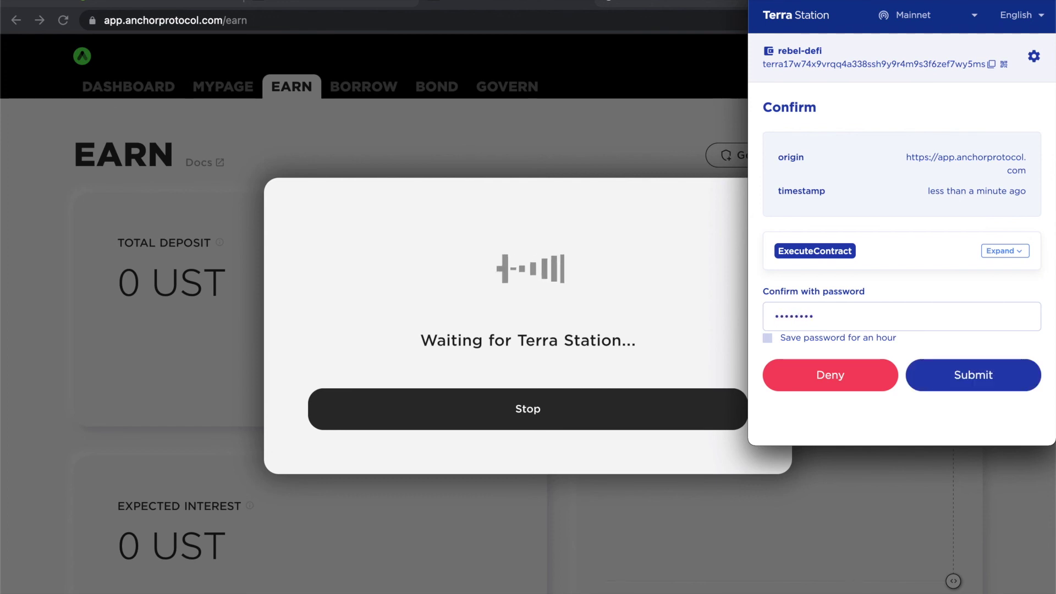
type("•")
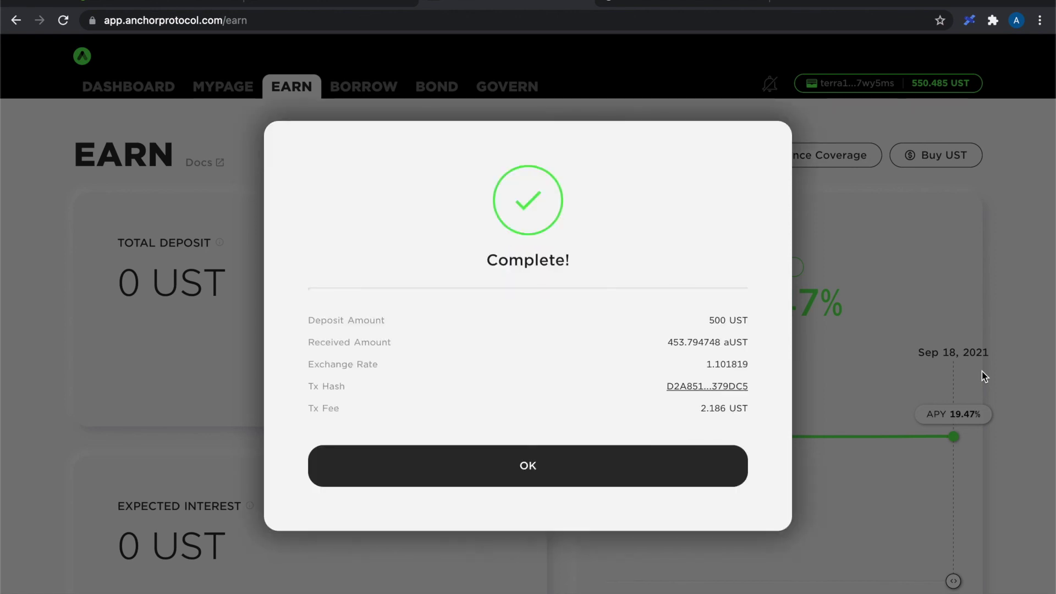
left_click(536, 468)
Step: View the 500 UST deposit's expected interest per month, week and day (0.266 UST daily)
scroll(440, 443, "down", 4)
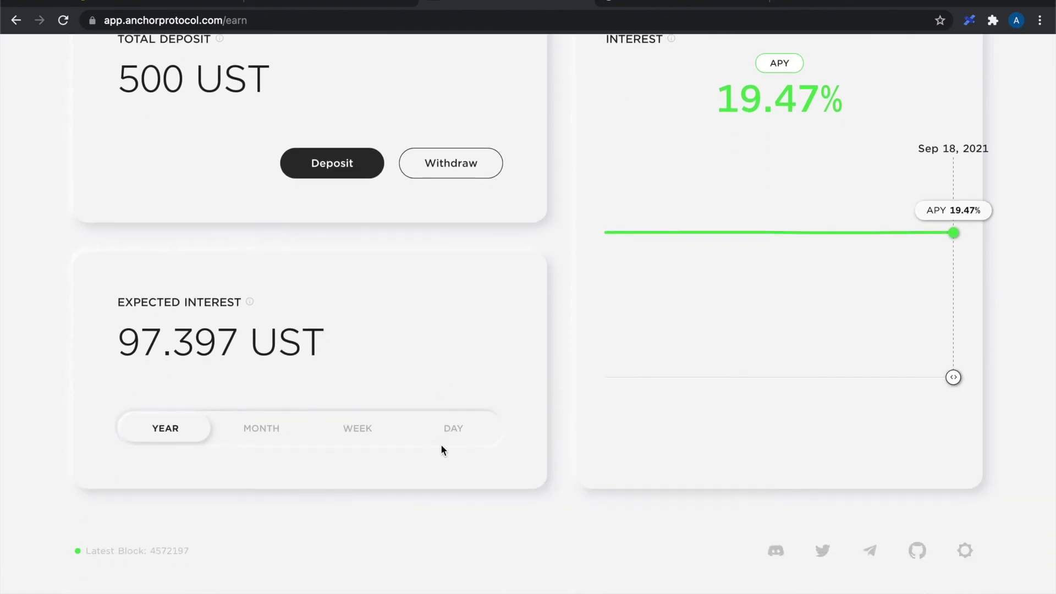
scroll(167, 348, "up", 2)
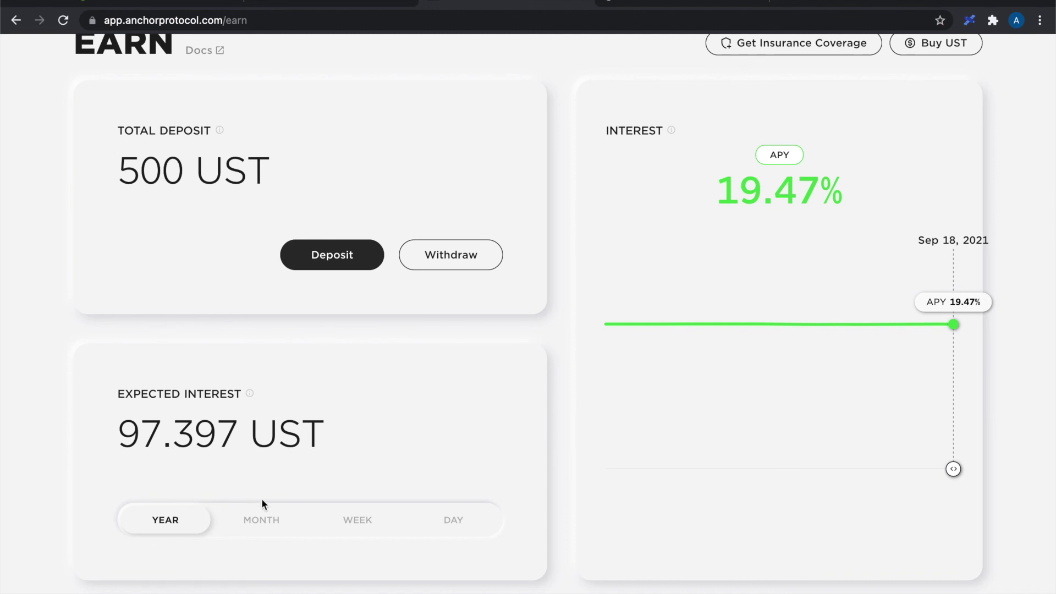
left_click(265, 517)
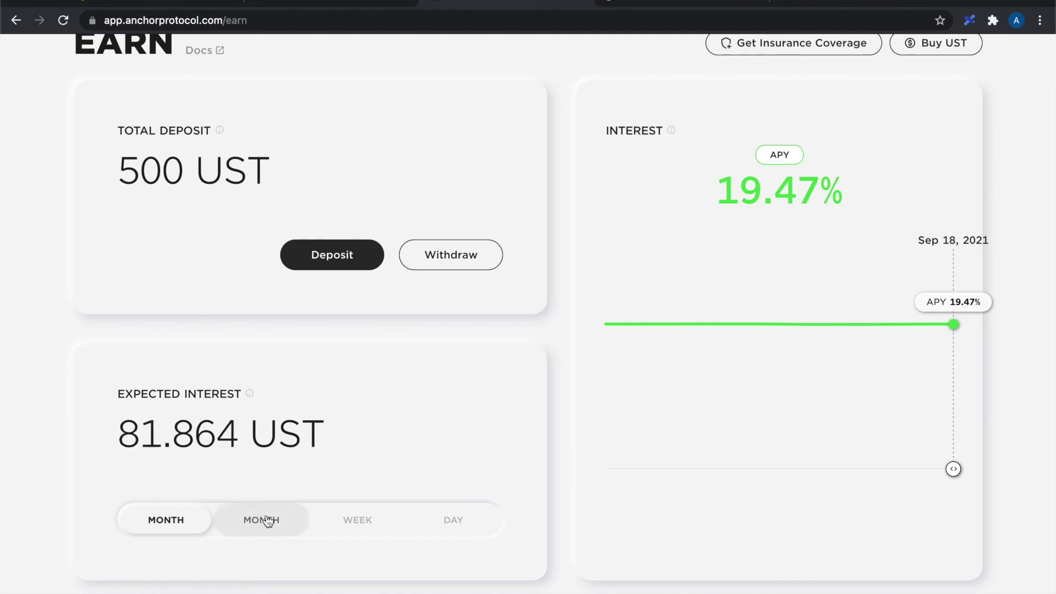
left_click(363, 523)
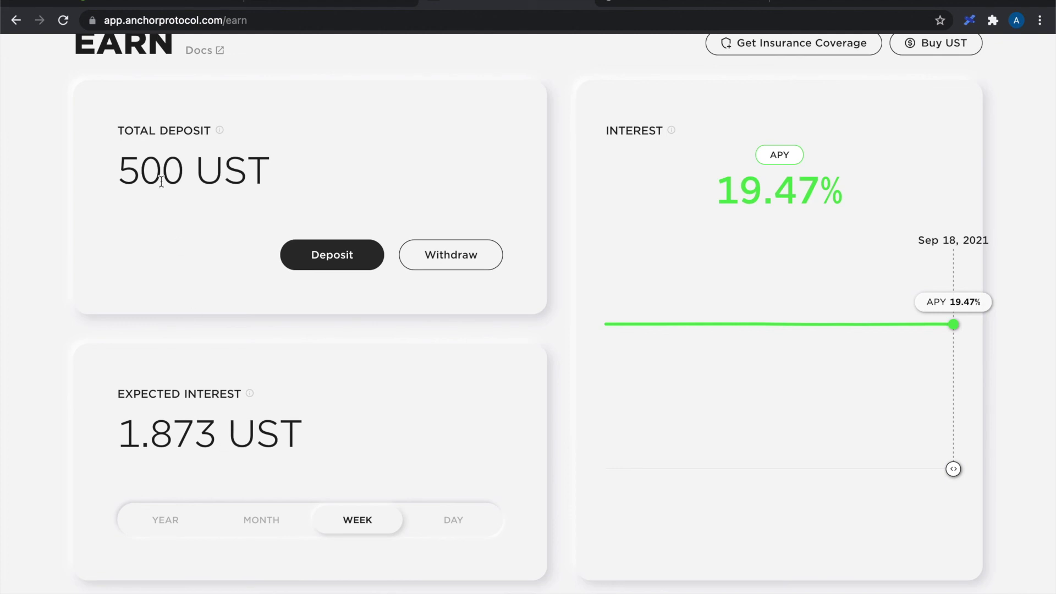
left_click(452, 522)
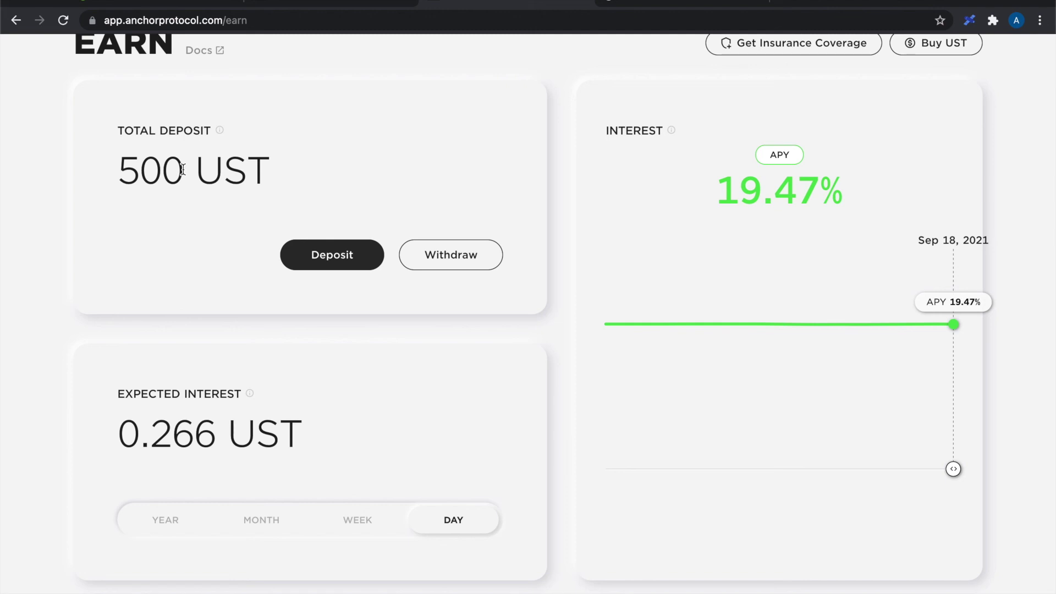
scroll(185, 237, "up", 3)
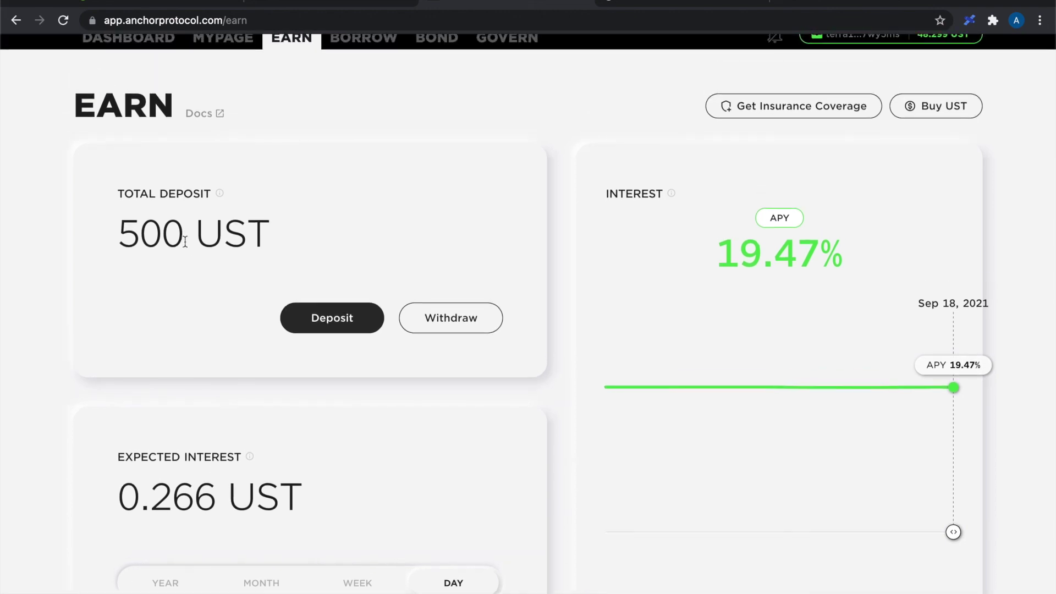